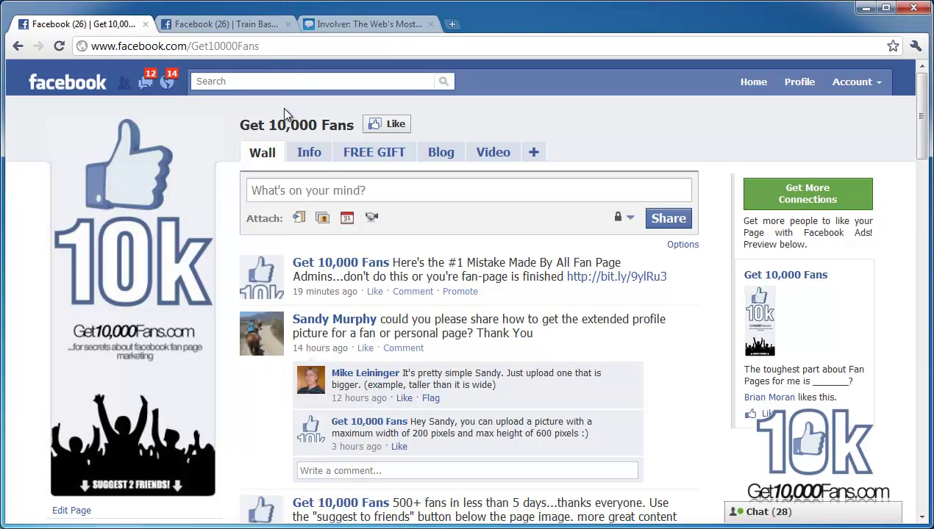
Step: Switch between the Train Baseball and Get 10,000 Fans pages, ending on Train Baseball
click(238, 28)
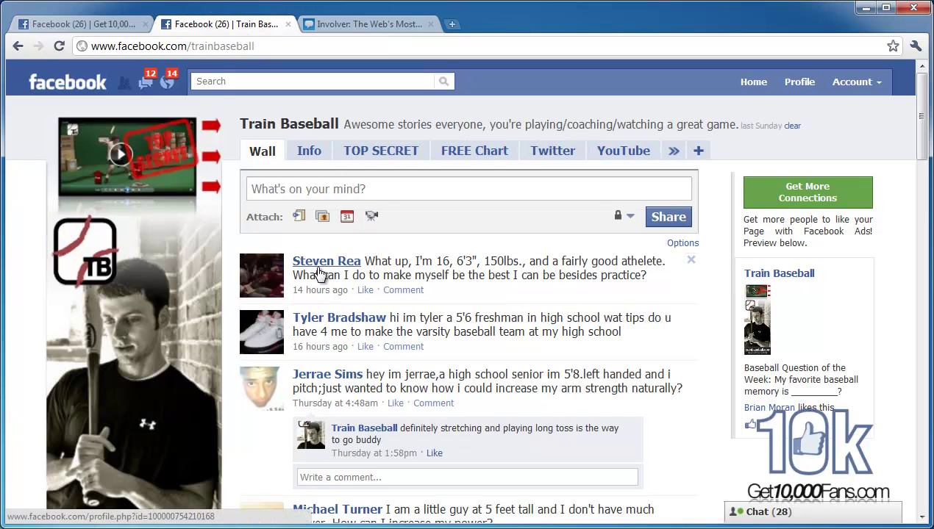
click(106, 27)
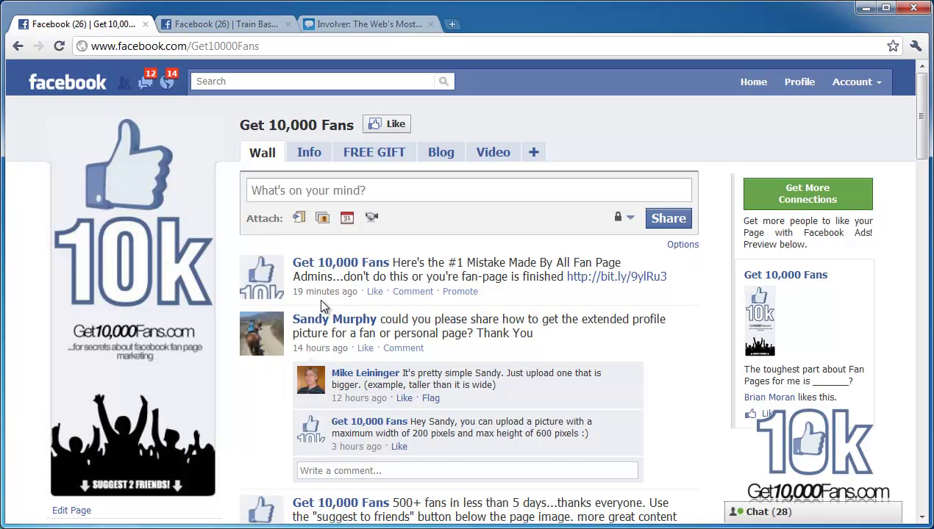
scroll(319, 298, down, 1)
scroll(318, 298, up, 1)
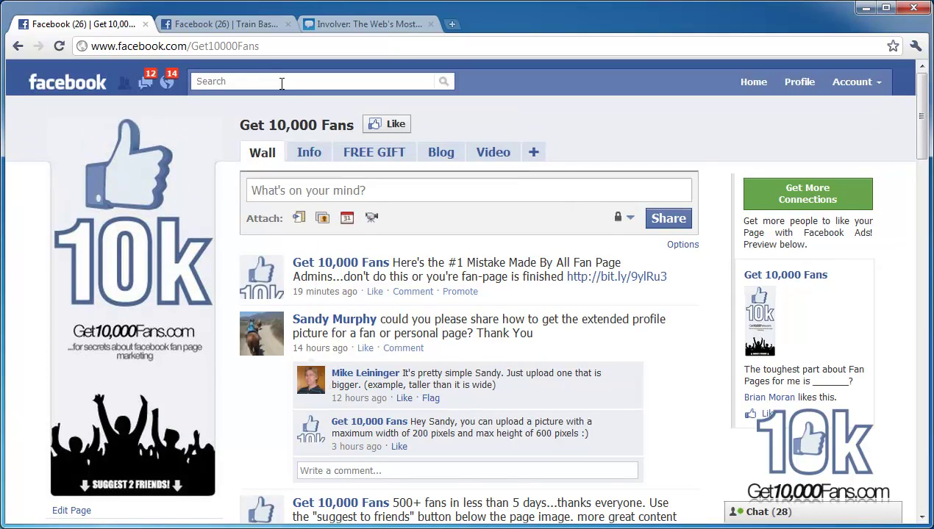
click(239, 26)
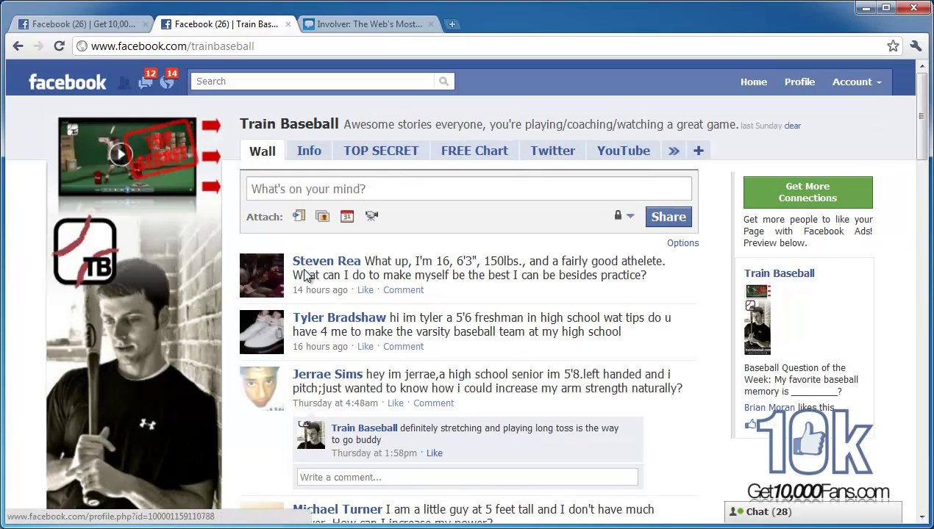
Step: Highlight the Train Baseball page title, then bring up the page's Twitter feed
drag(241, 124, 352, 126)
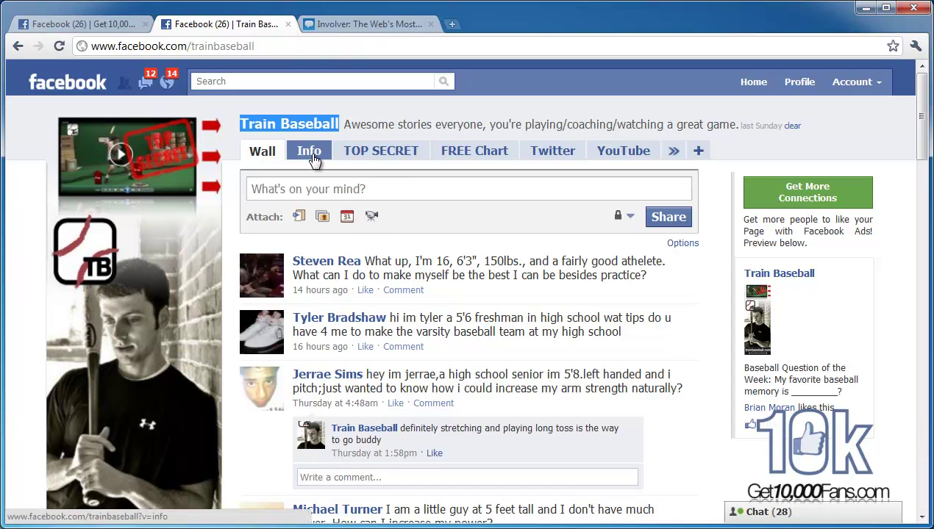
mouse_move(180, 274)
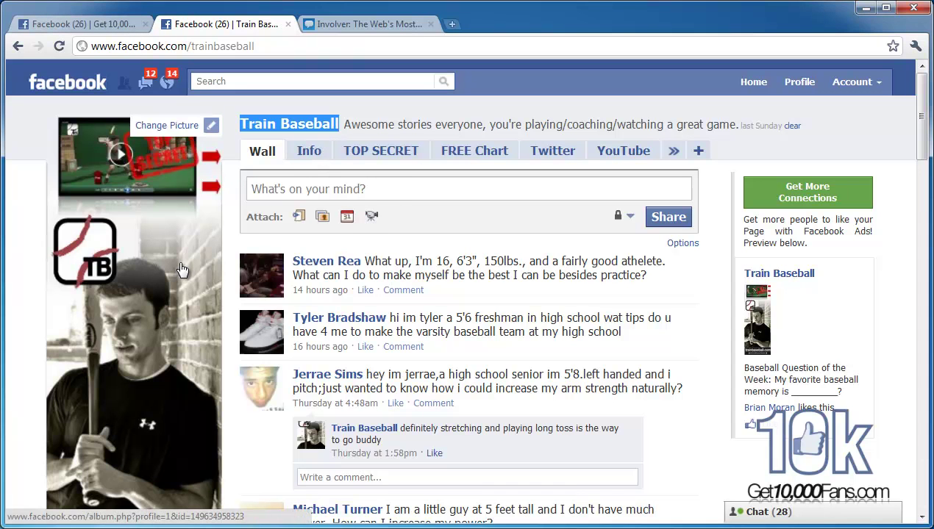
click(353, 137)
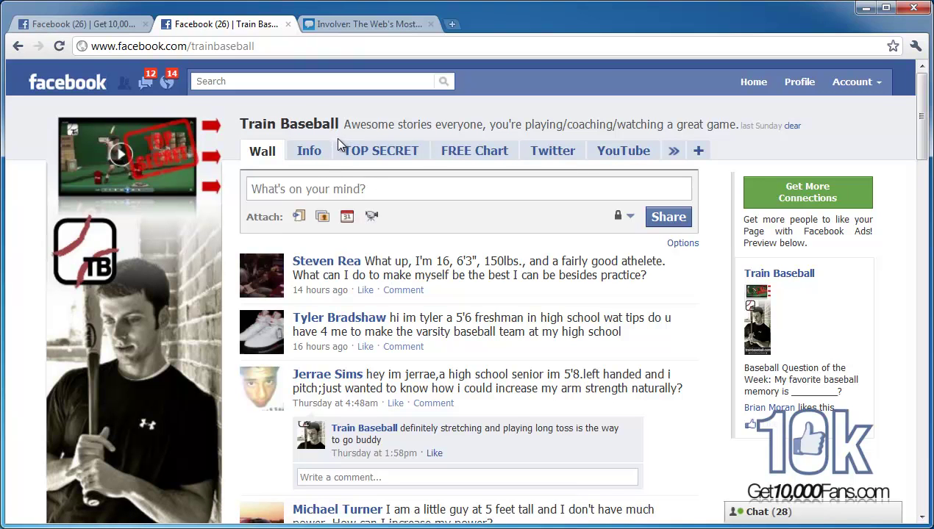
click(560, 153)
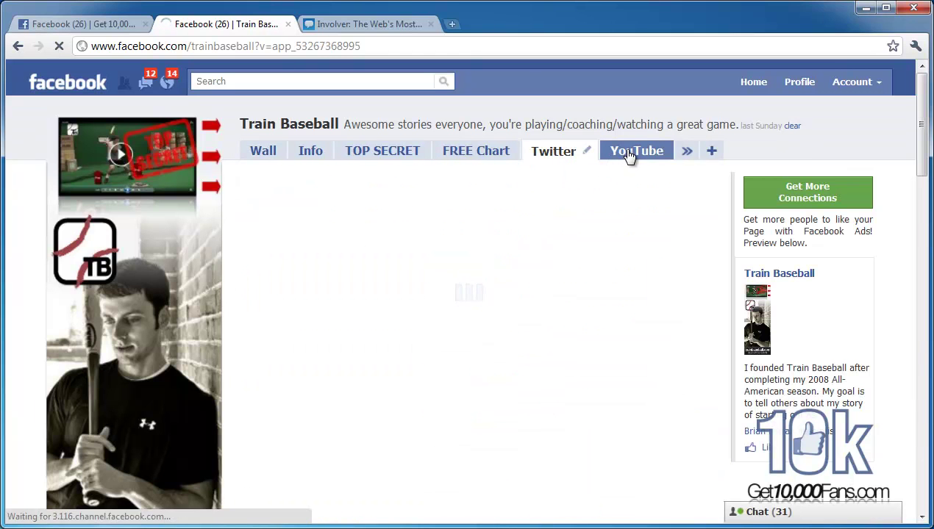
Step: View the YouTube tab's Albert Pujols vs. Mark McGwire video and its Other Videos list
scroll(536, 279, down, 5)
scroll(535, 279, up, 5)
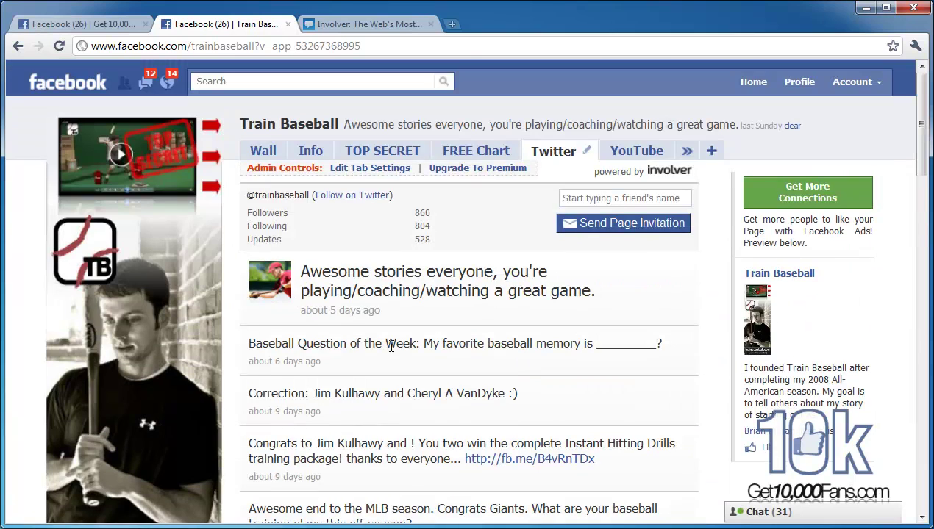
click(609, 154)
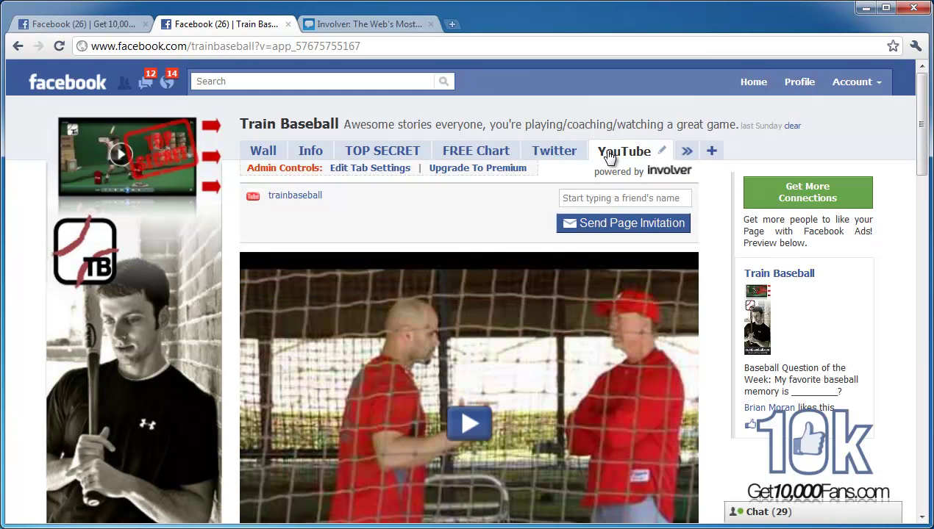
scroll(503, 228, down, 4)
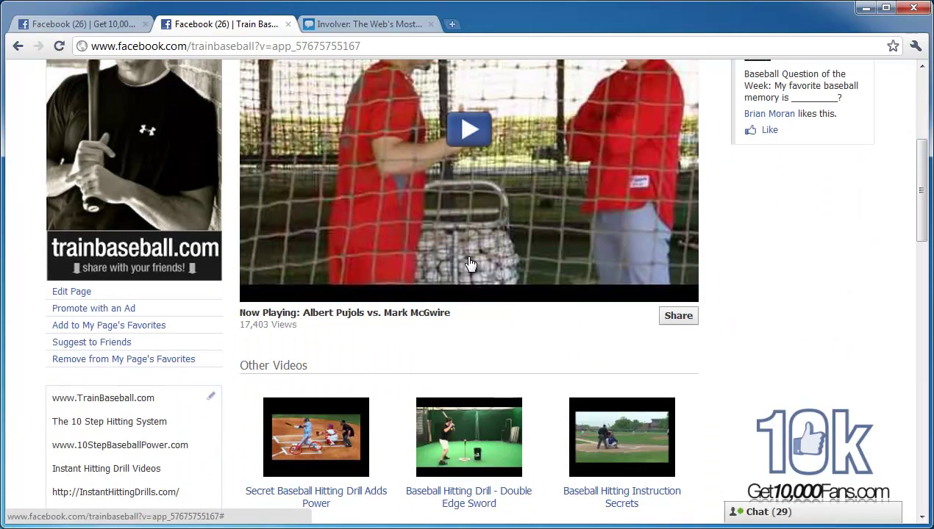
scroll(471, 263, up, 1)
scroll(467, 263, up, 1)
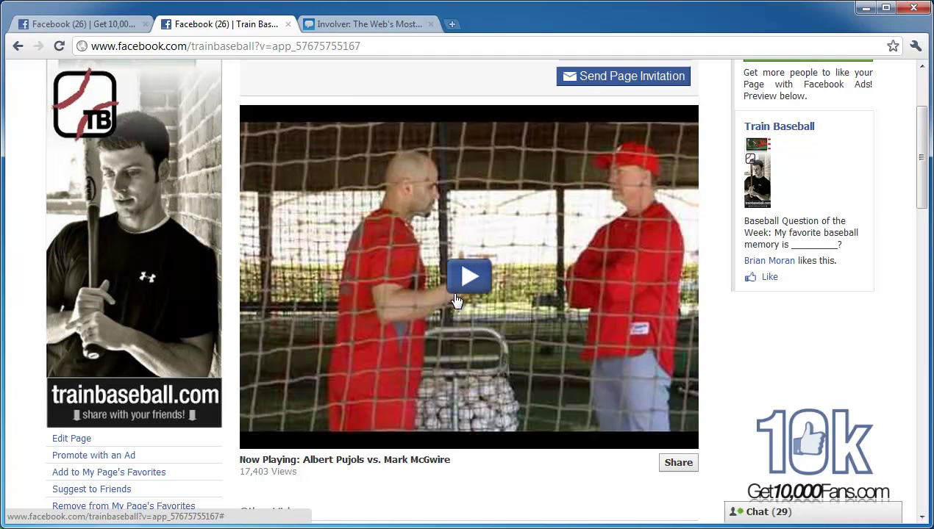
scroll(456, 302, up, 2)
scroll(456, 301, down, 5)
scroll(477, 322, up, 4)
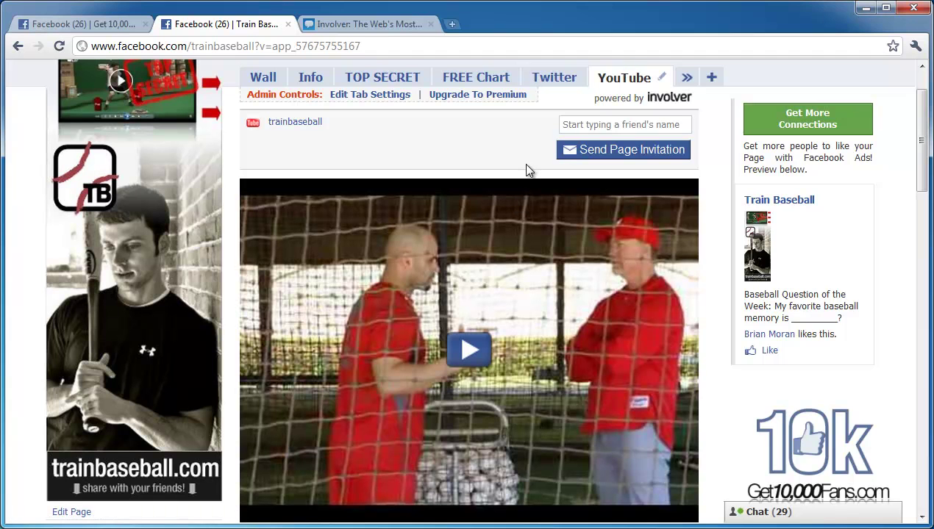
scroll(525, 169, down, 1)
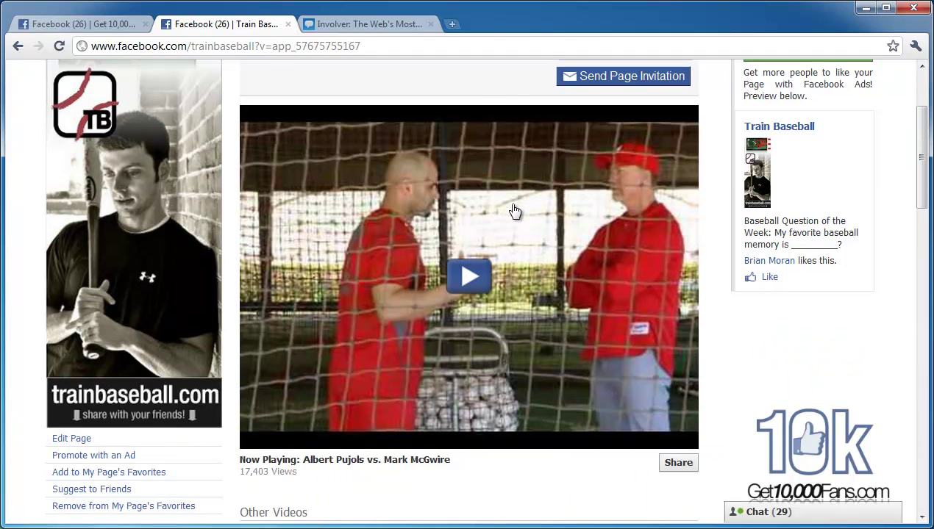
scroll(517, 210, up, 2)
scroll(515, 215, down, 5)
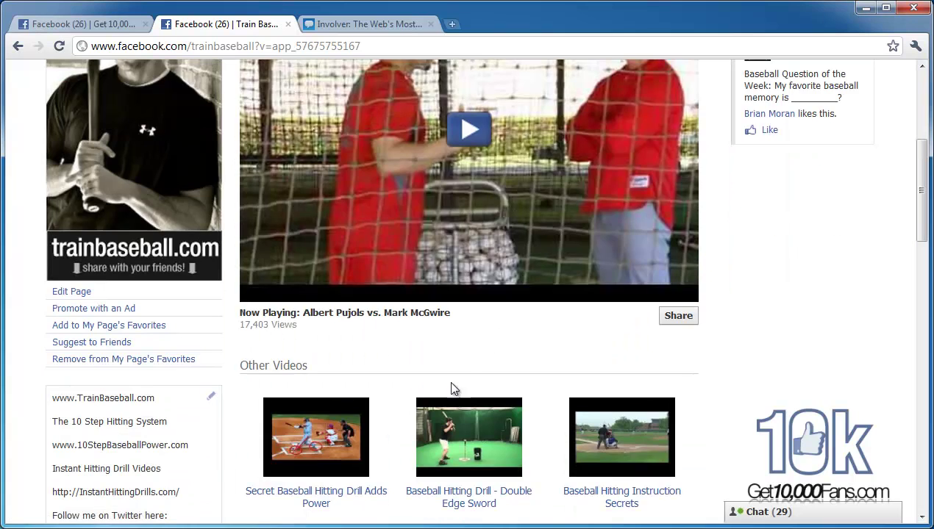
scroll(441, 367, up, 5)
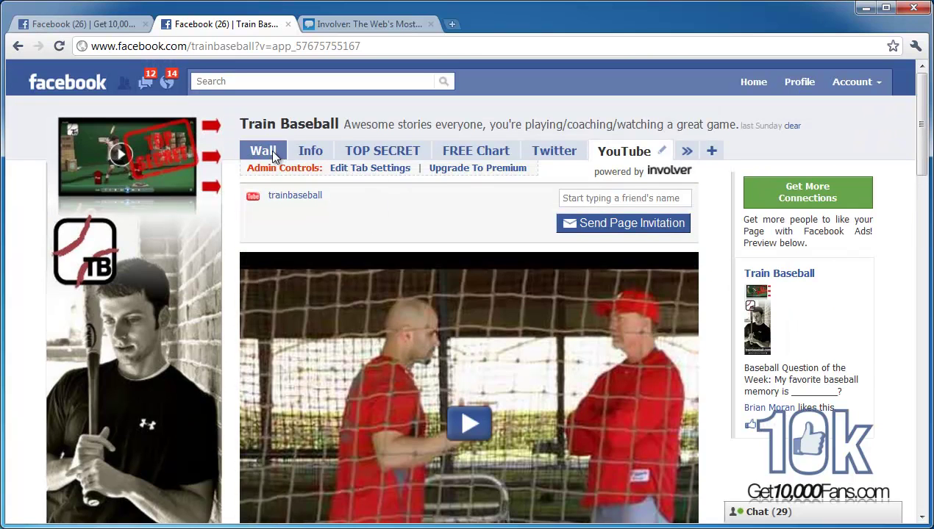
Step: Return to the Train Baseball wall and highlight its 11,132 like count
click(265, 151)
scroll(219, 323, down, 5)
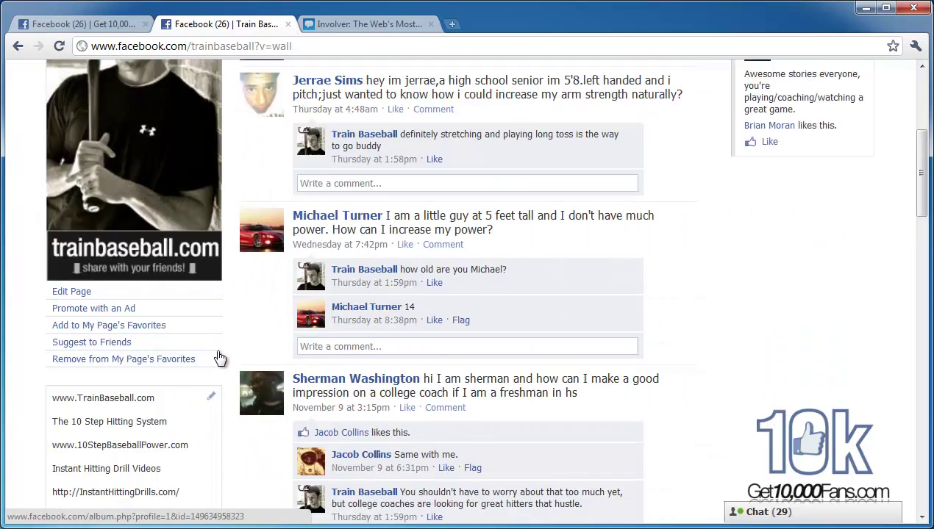
scroll(195, 355, down, 1)
scroll(206, 316, down, 3)
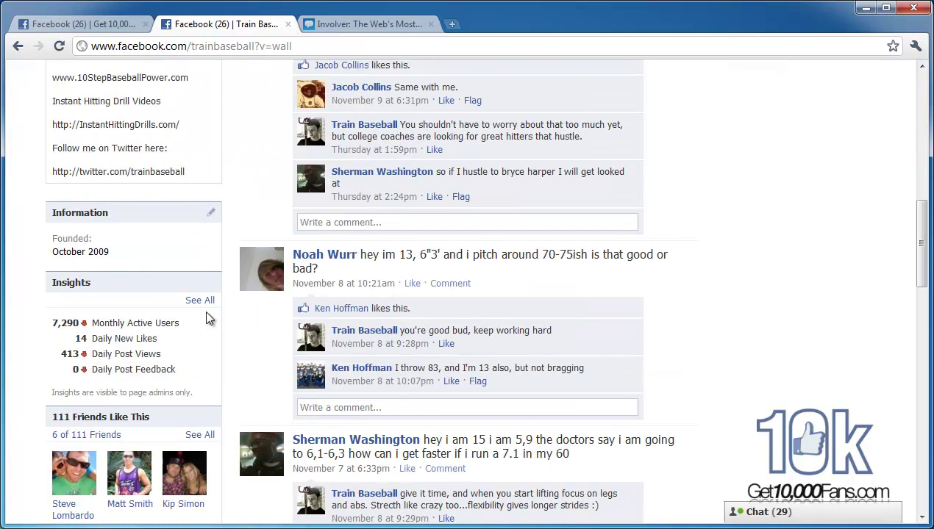
scroll(81, 419, down, 4)
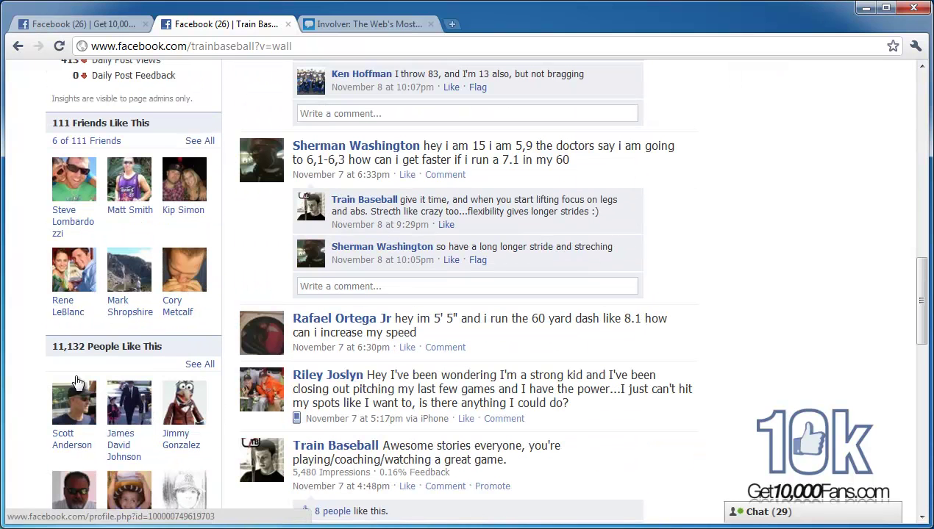
drag(47, 345, 152, 342)
click(152, 345)
drag(50, 346, 109, 349)
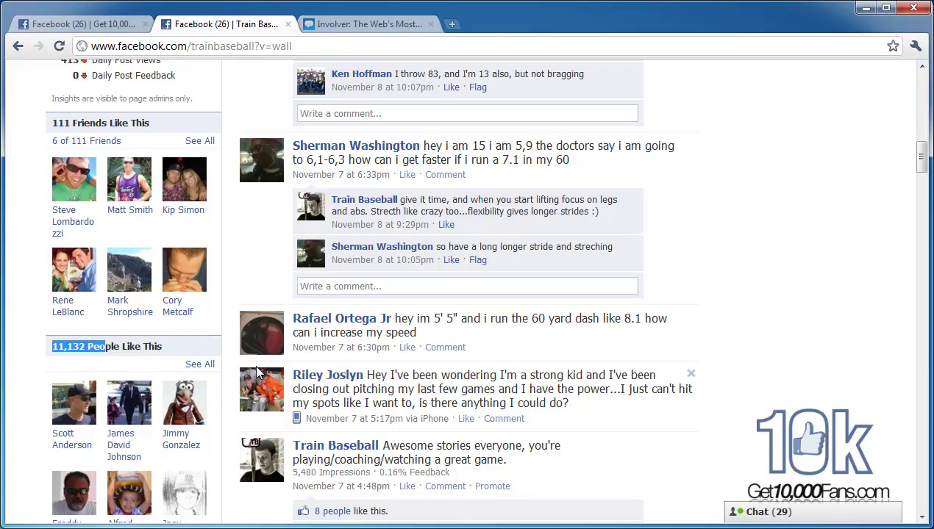
Step: Go back to the Get 10,000 Fans fan page
scroll(259, 372, up, 6)
scroll(259, 371, up, 4)
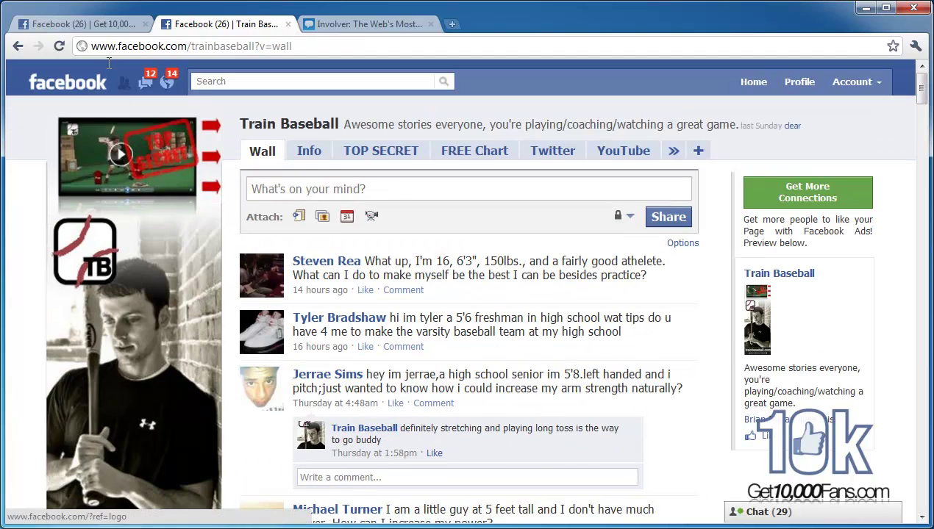
click(101, 27)
mouse_move(193, 330)
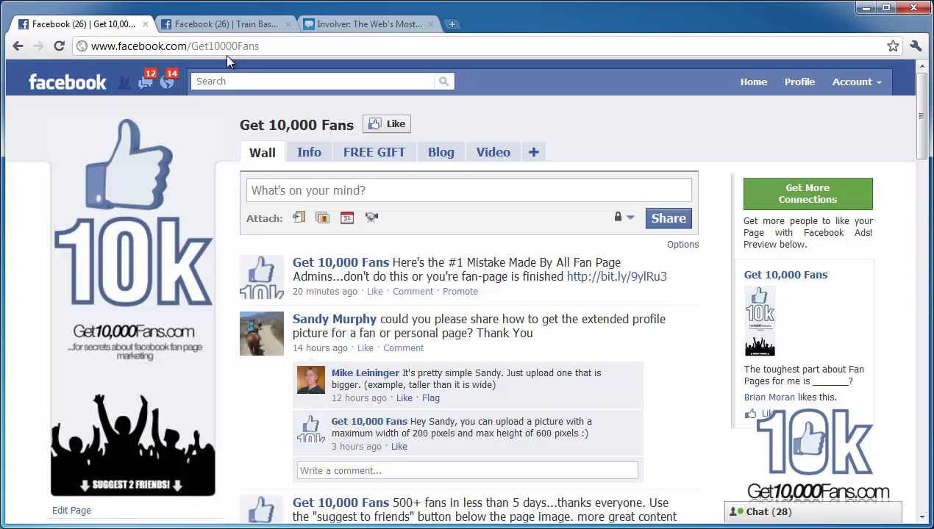
click(224, 24)
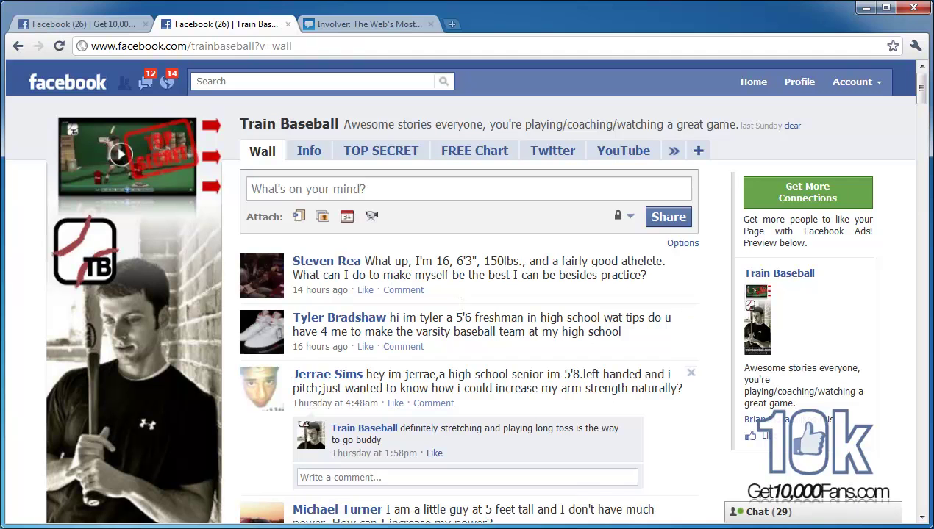
click(110, 26)
scroll(229, 233, down, 1)
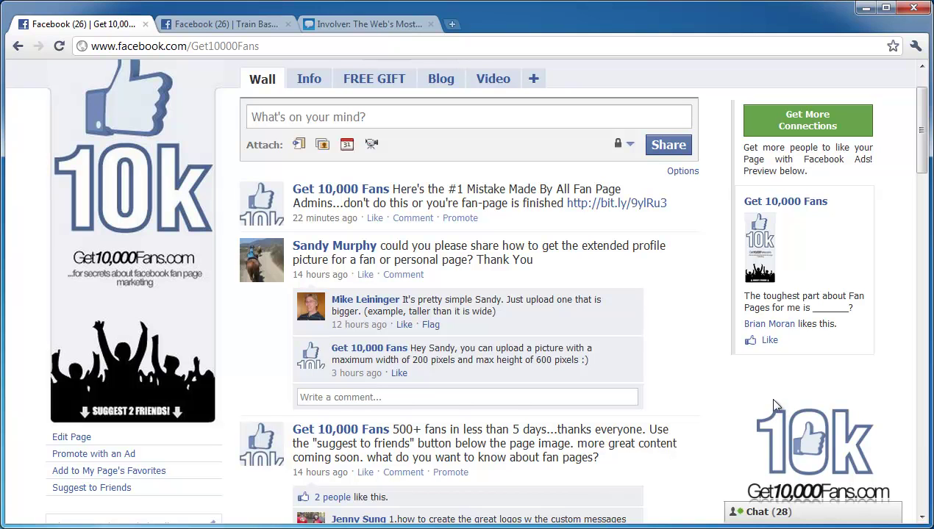
scroll(728, 380, up, 1)
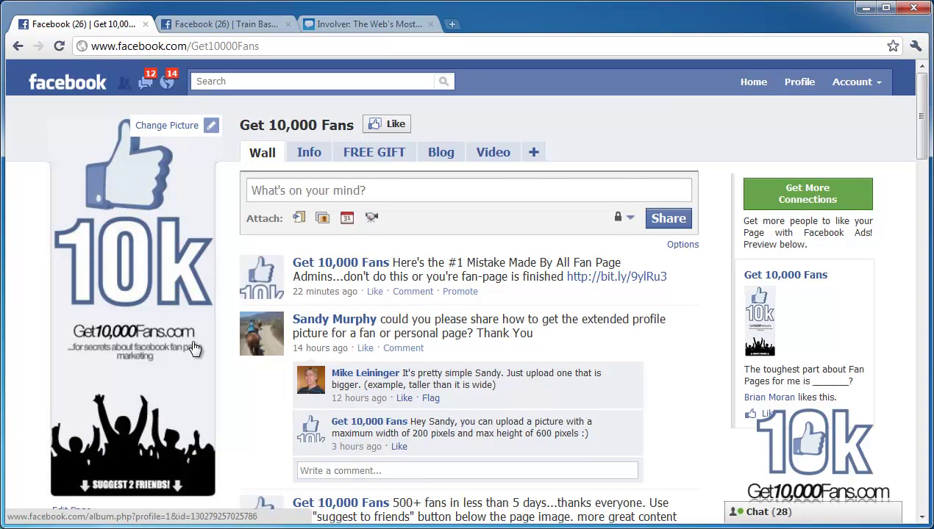
scroll(193, 348, down, 6)
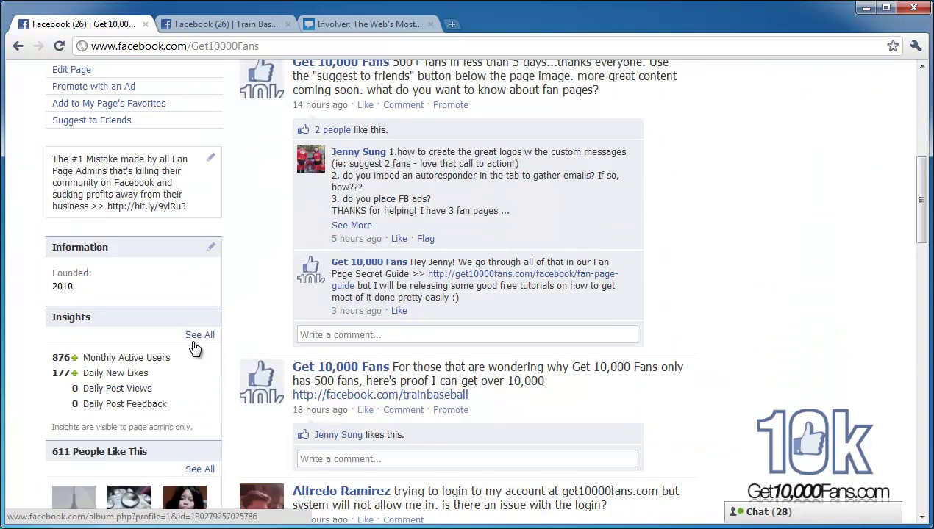
scroll(193, 348, down, 3)
drag(51, 231, 137, 234)
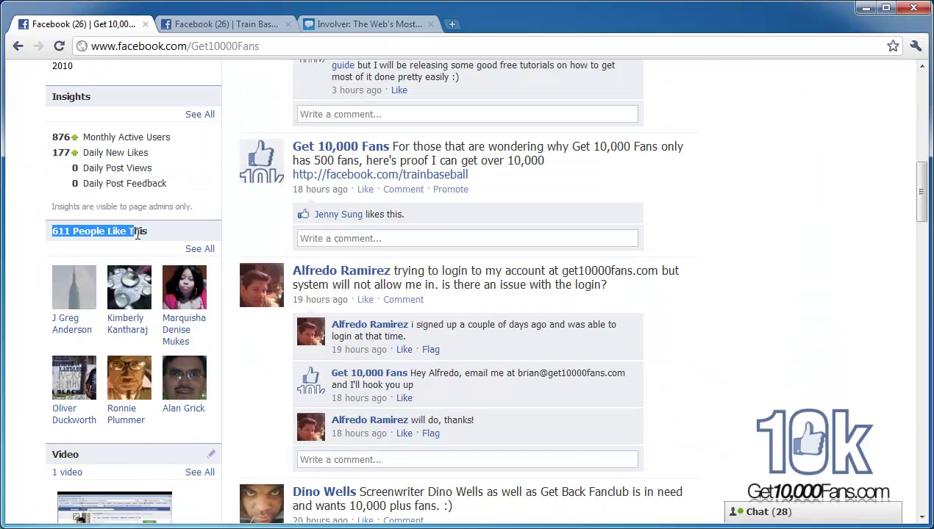
click(137, 234)
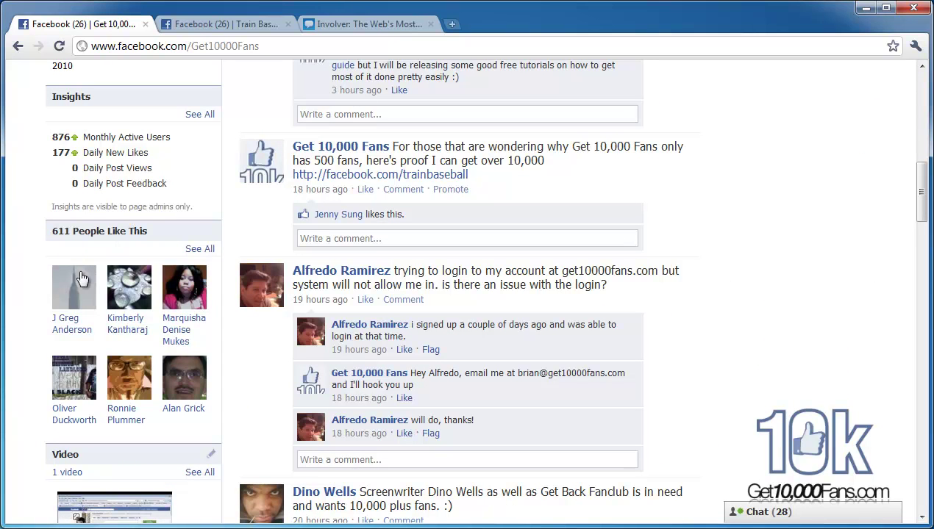
scroll(281, 295, up, 5)
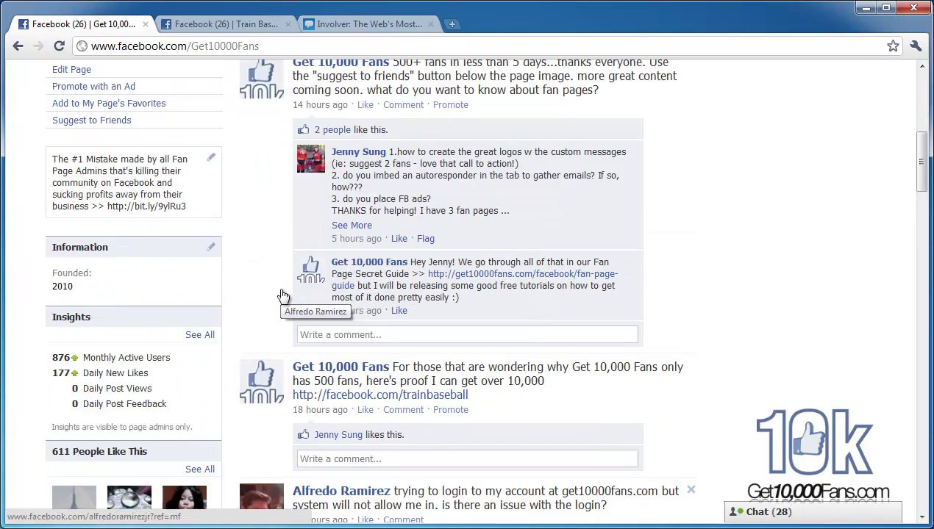
scroll(282, 295, up, 3)
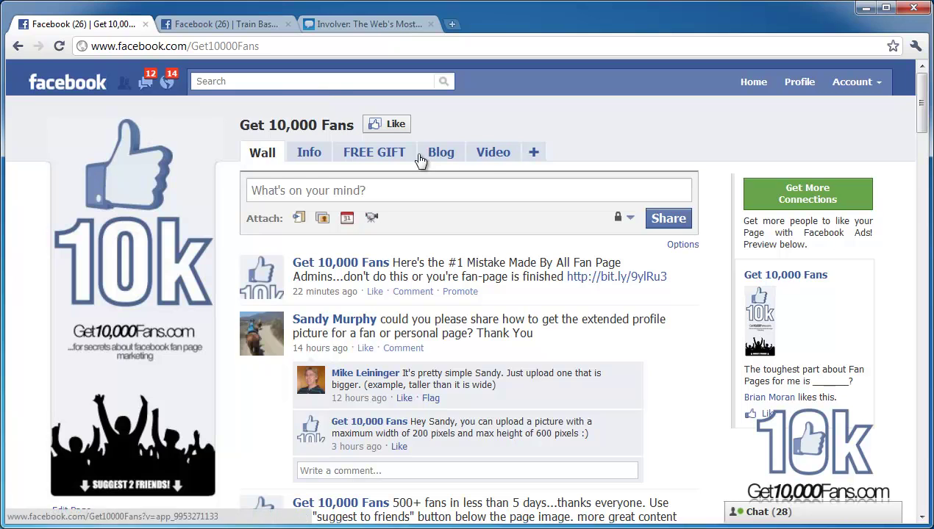
mouse_move(129, 257)
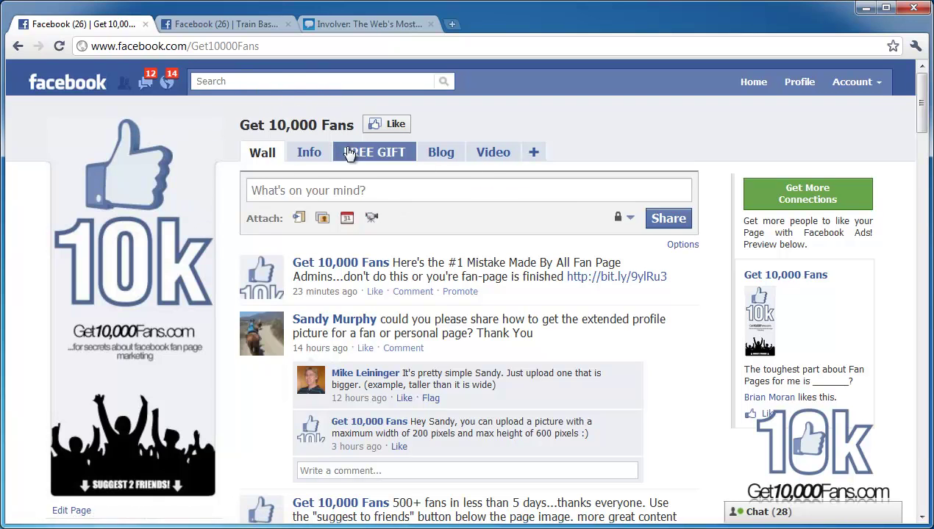
Step: Open Involver's app catalog and highlight the free plan's 'free apps, limited content' wording
click(340, 26)
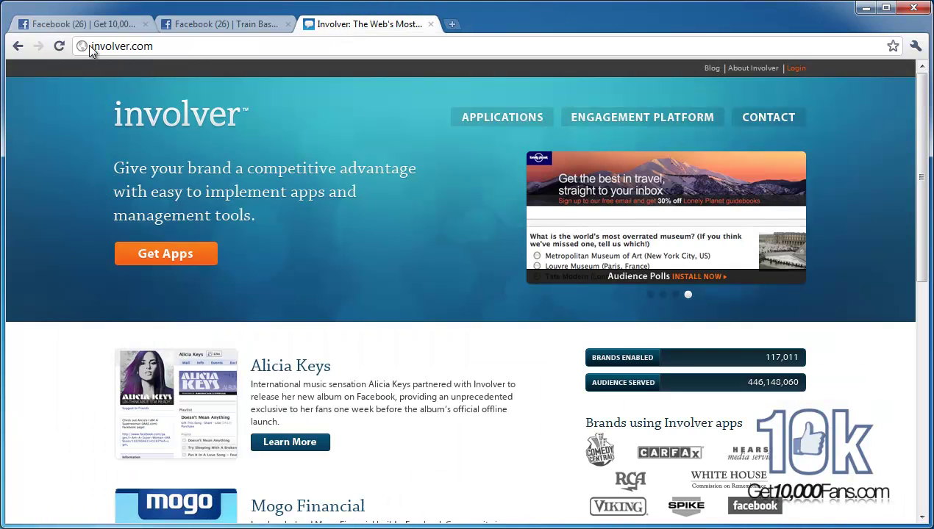
click(149, 44)
click(175, 42)
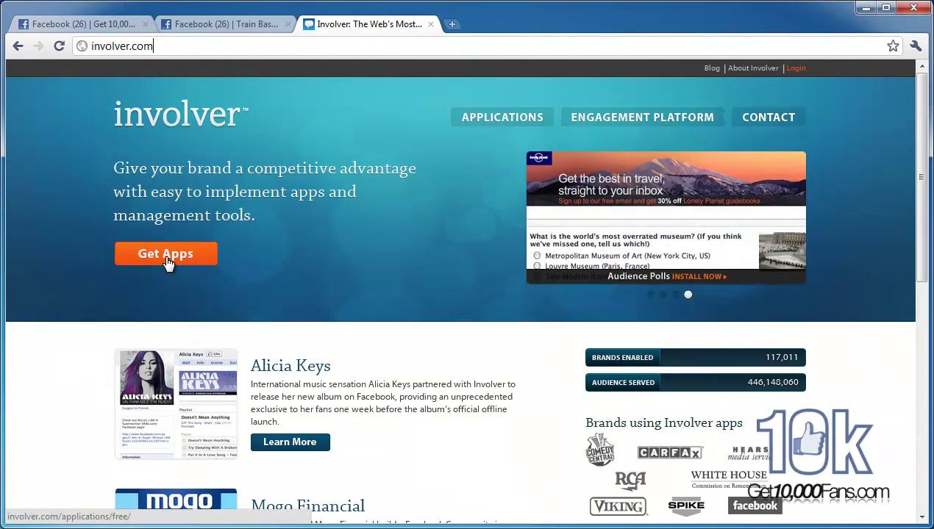
click(165, 257)
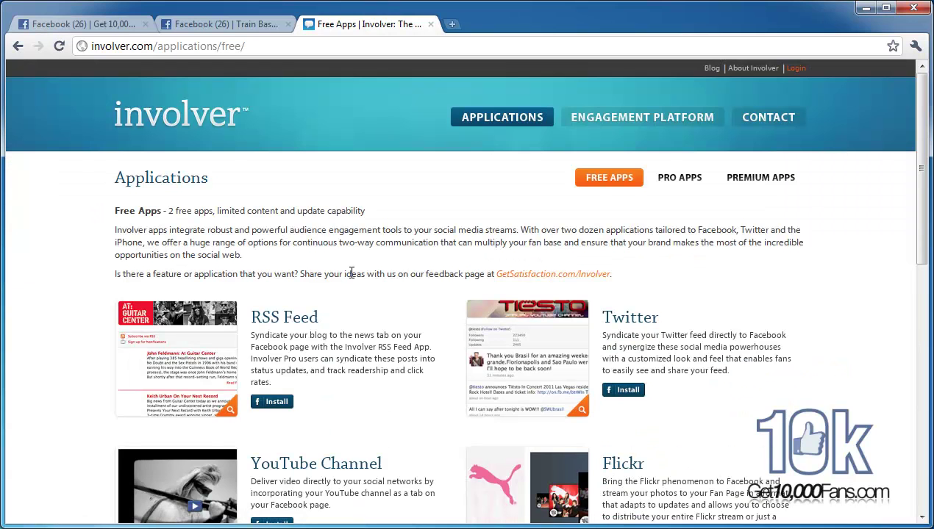
scroll(353, 280, down, 1)
drag(114, 149, 354, 135)
click(275, 133)
drag(181, 137, 258, 139)
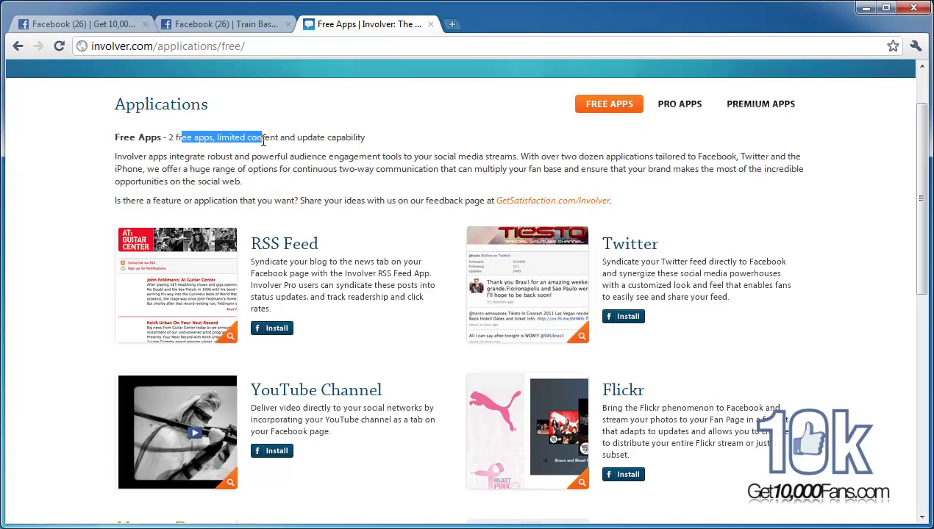
click(329, 142)
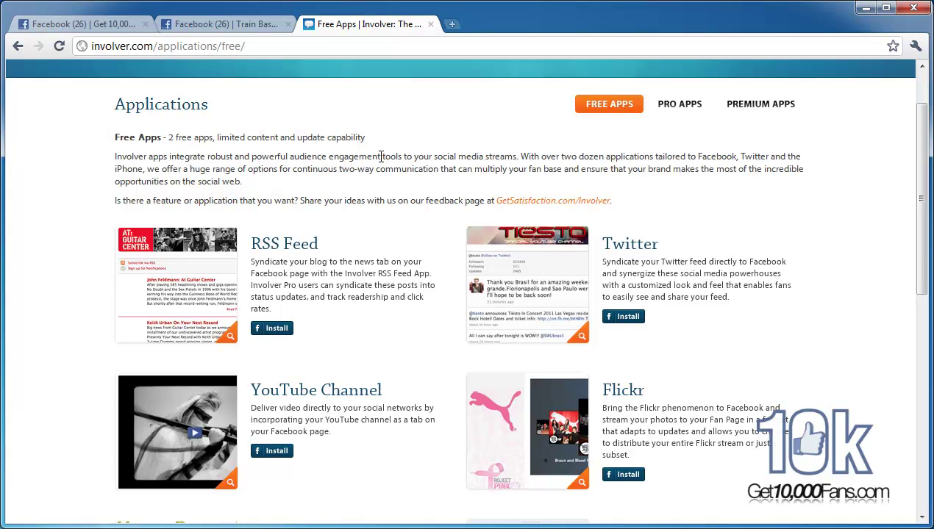
Step: Browse the Free Apps list and start installing the File Sharing app
scroll(379, 160, down, 3)
scroll(379, 160, down, 2)
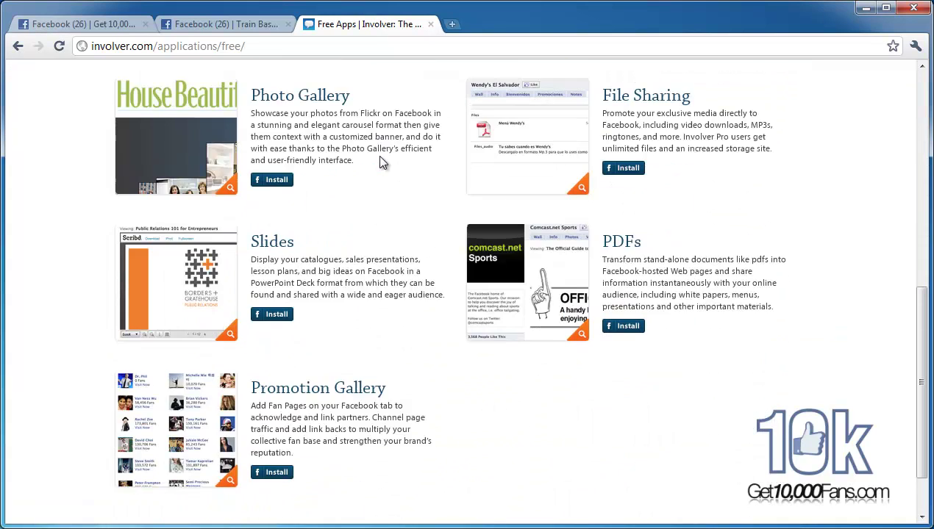
scroll(410, 307, down, 2)
scroll(410, 306, up, 1)
scroll(678, 271, up, 2)
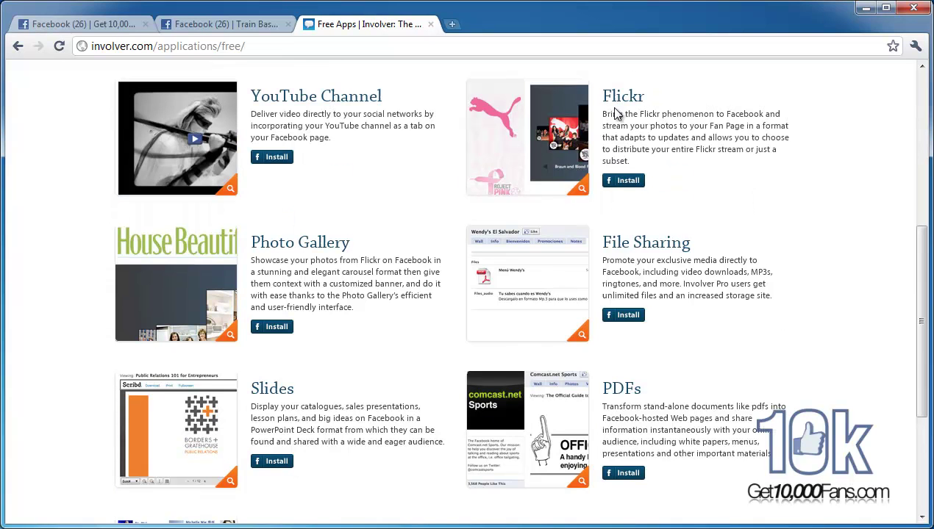
scroll(341, 268, up, 4)
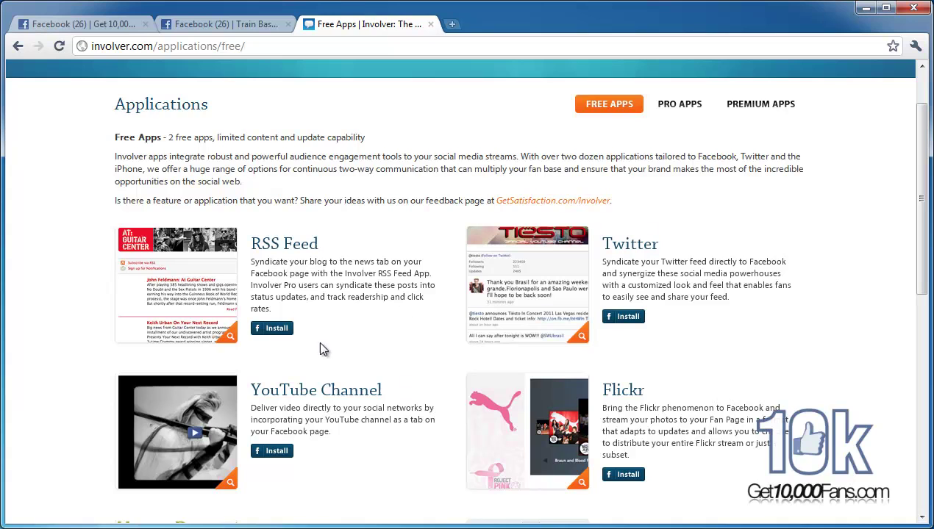
scroll(329, 325, down, 1)
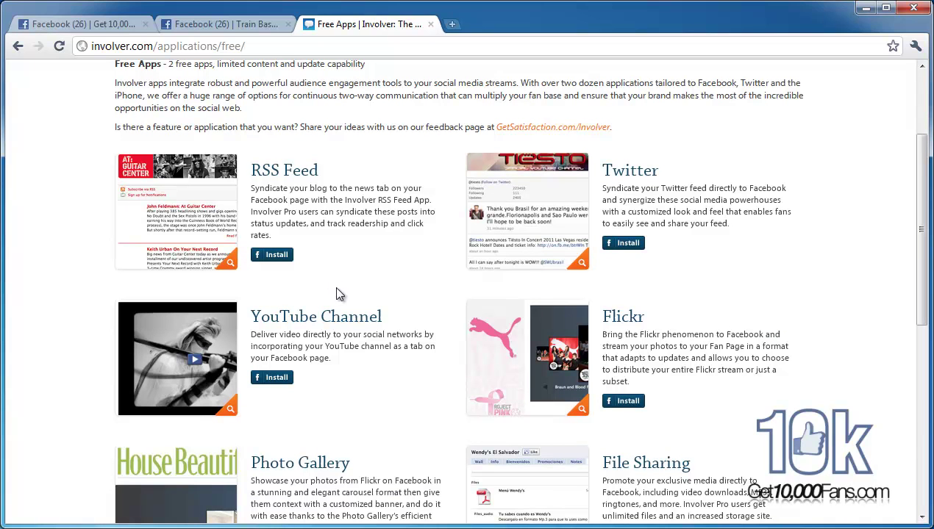
scroll(346, 288, down, 3)
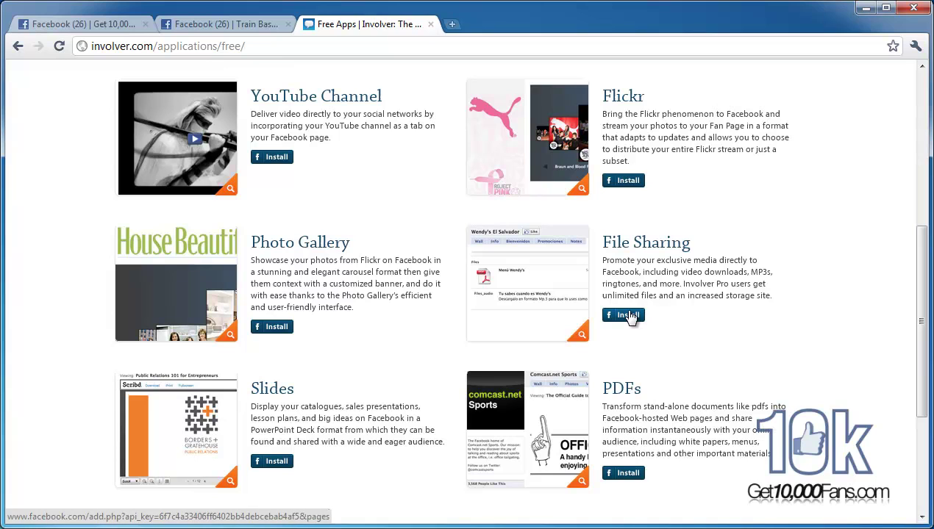
click(630, 316)
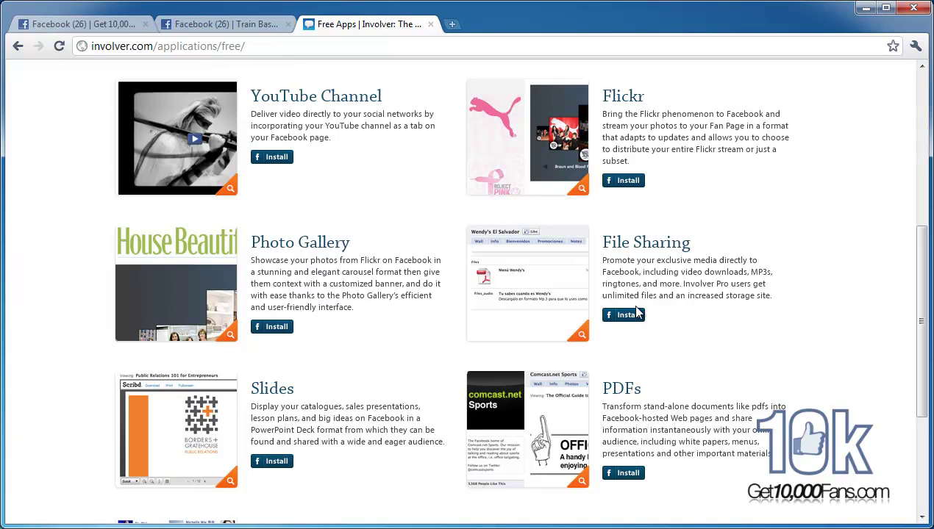
Step: Add the Files for Pages app to the Get 10,000 Fans page
click(629, 318)
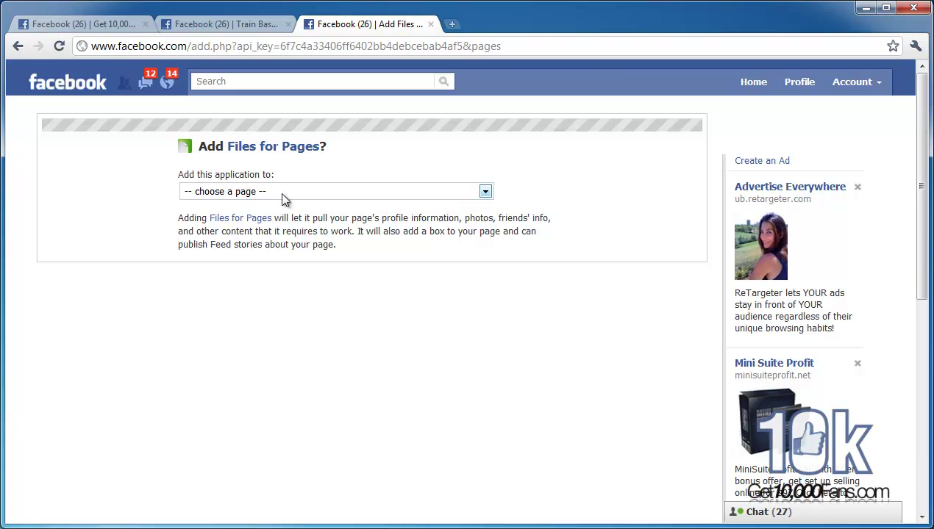
click(280, 192)
scroll(309, 344, down, 3)
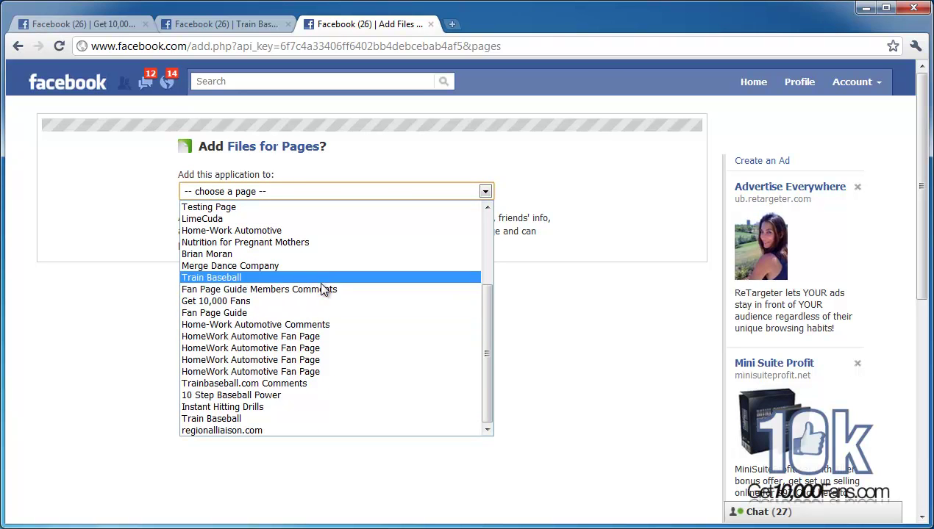
click(221, 301)
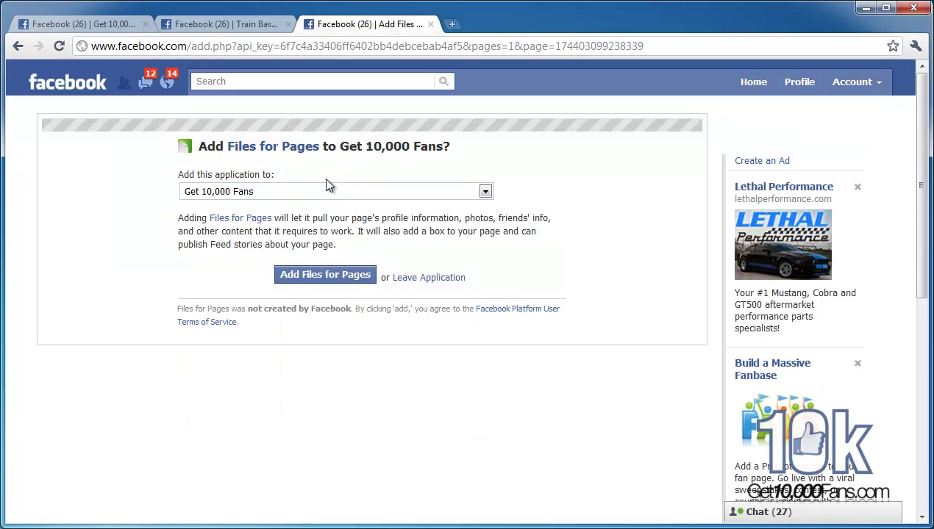
click(314, 278)
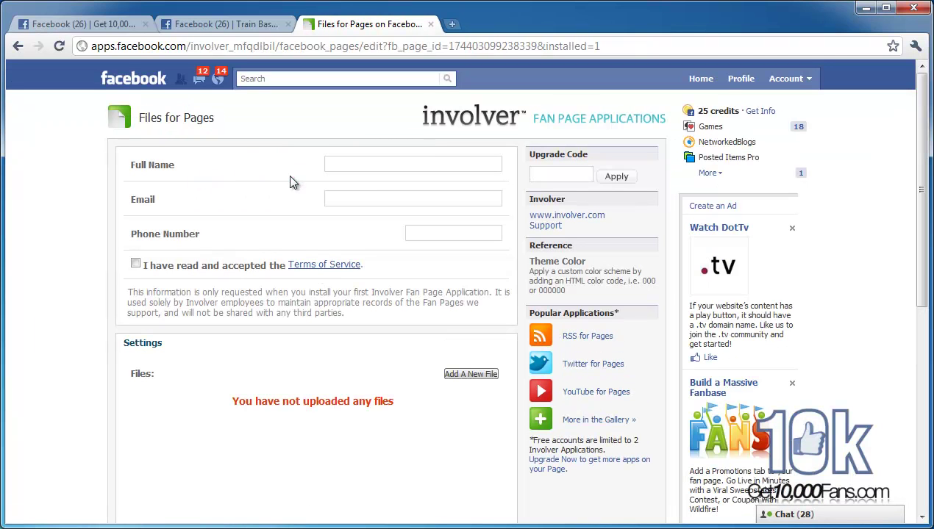
Step: Check the other fan page tabs, then return to the Files for Pages form's Full Name field
scroll(292, 182, down, 3)
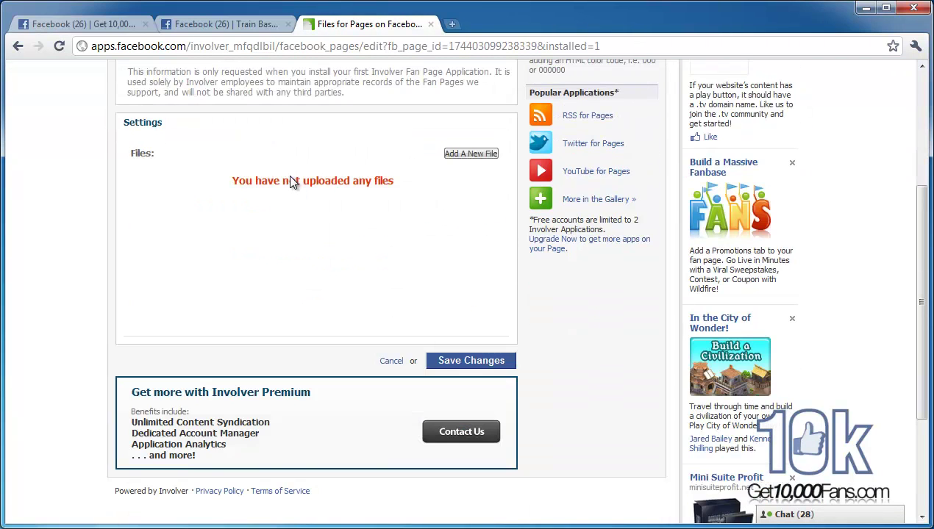
scroll(292, 182, up, 3)
click(363, 162)
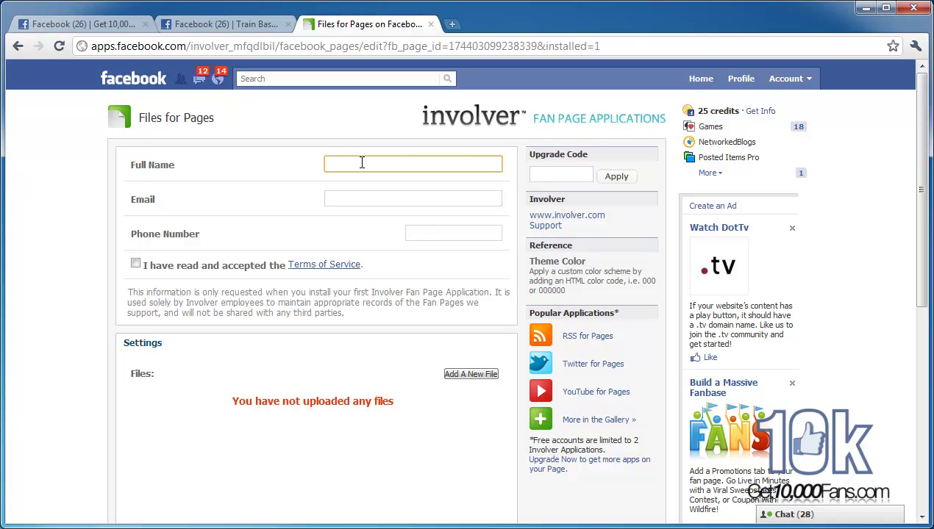
click(198, 24)
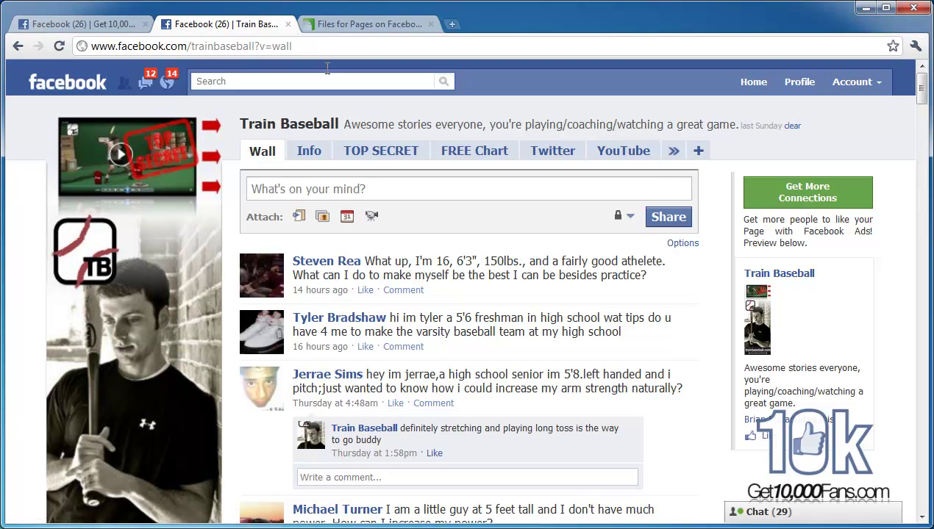
click(111, 24)
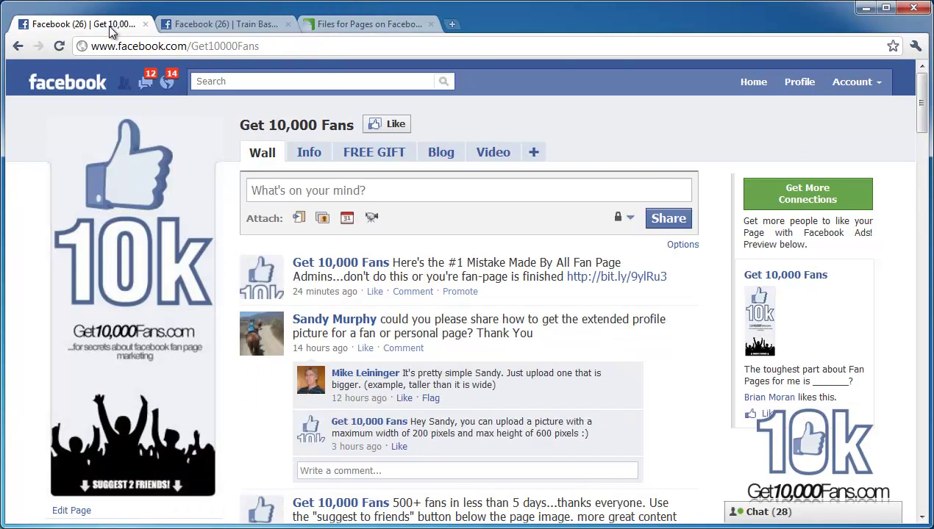
click(370, 26)
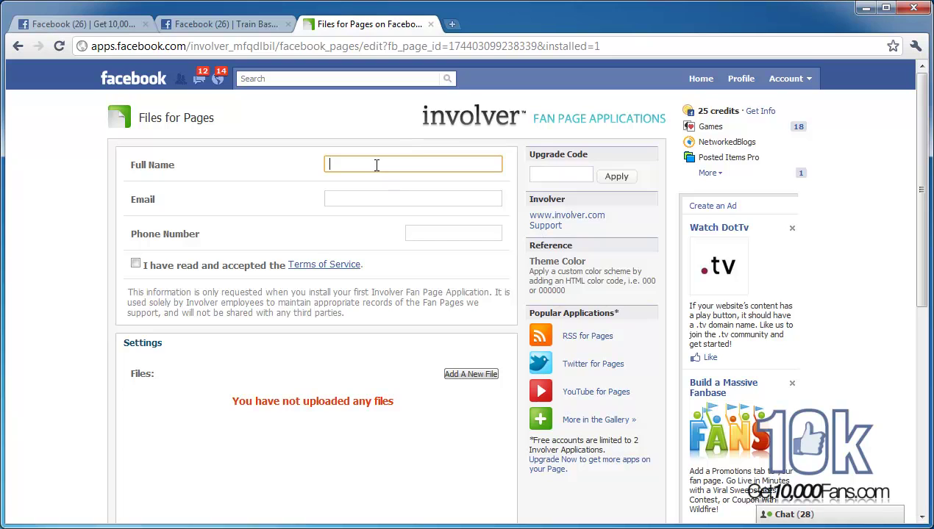
Step: Enter the user's full name, e-mail address and phone number in the form
key(Tab)
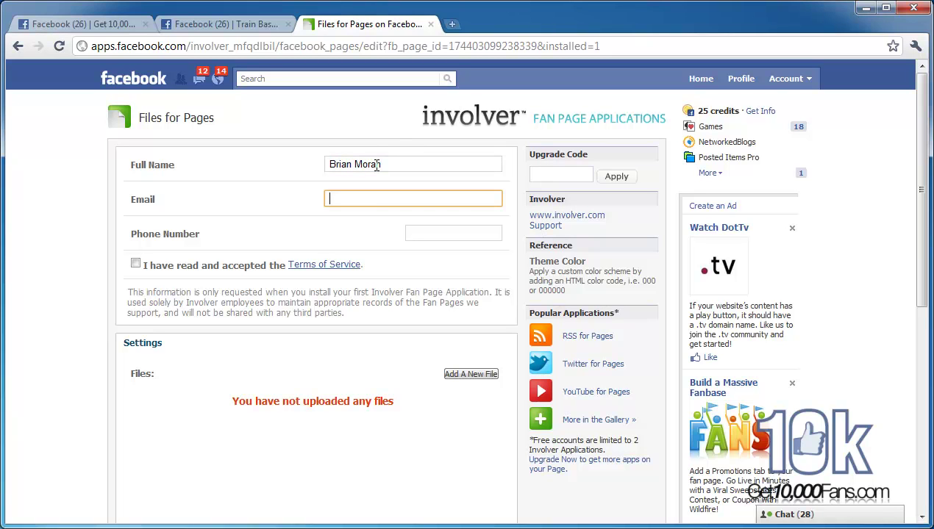
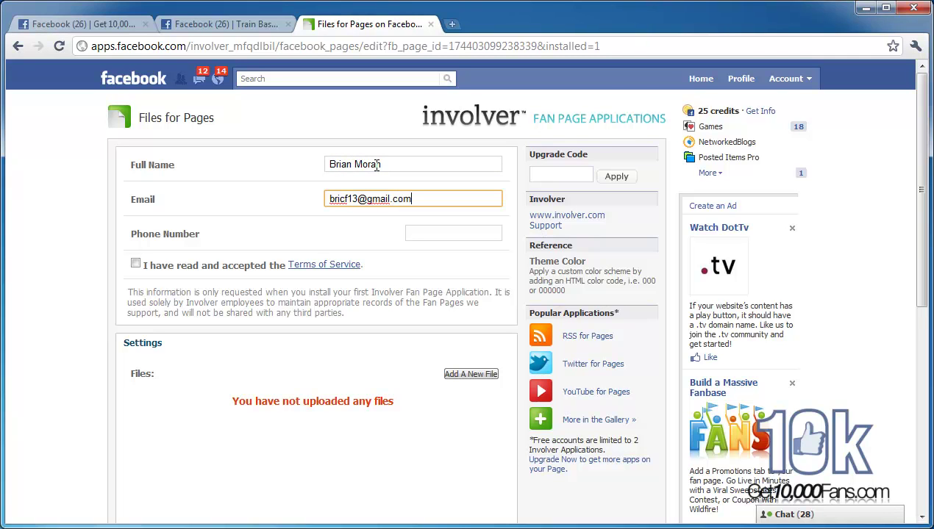
key(Tab)
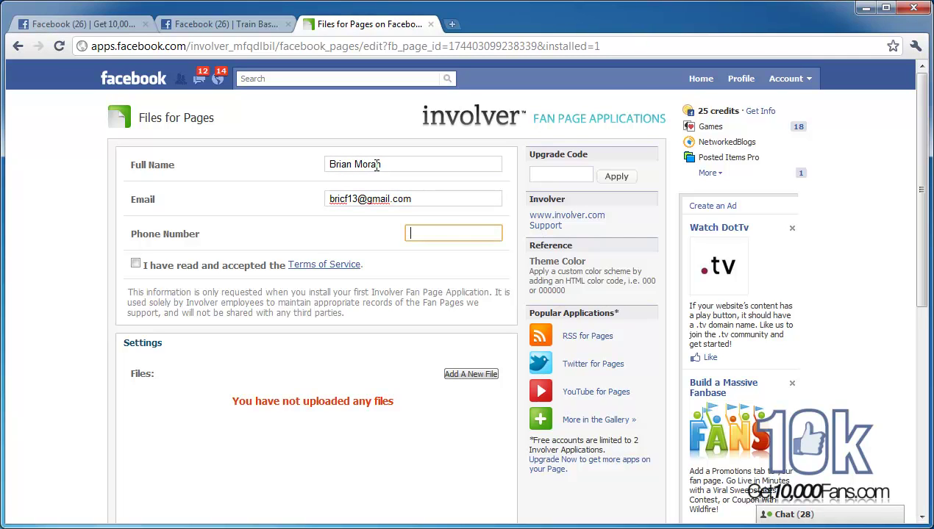
Step: Accept the Terms of Service and save the Files for Pages settings
click(135, 263)
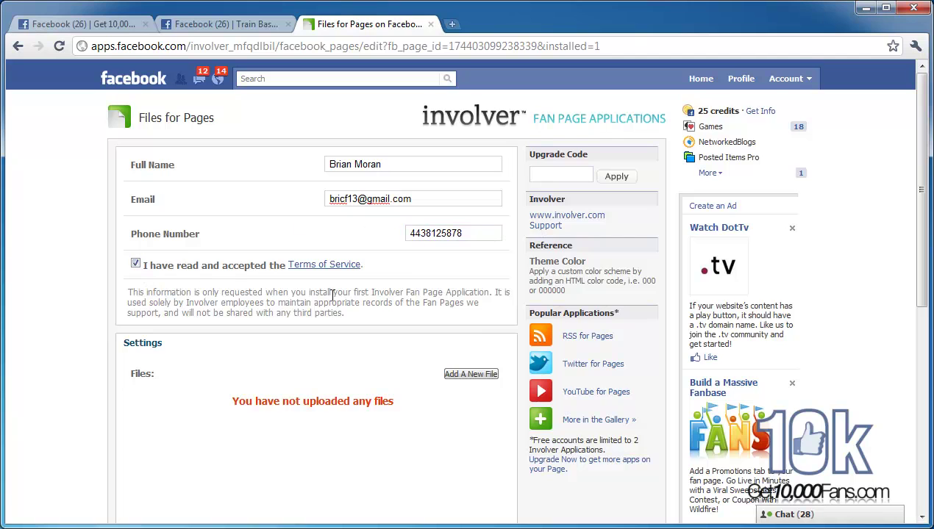
scroll(406, 264, down, 1)
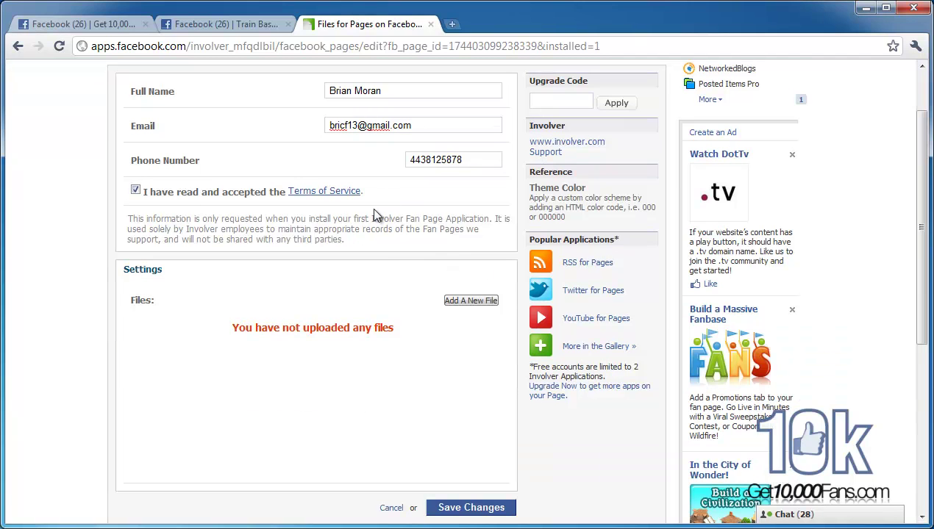
scroll(418, 222, up, 1)
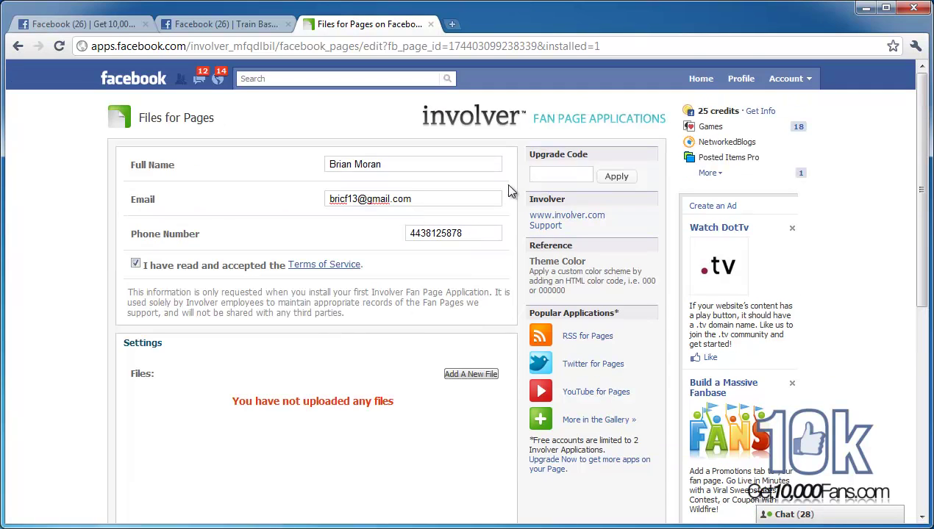
scroll(482, 291, down, 1)
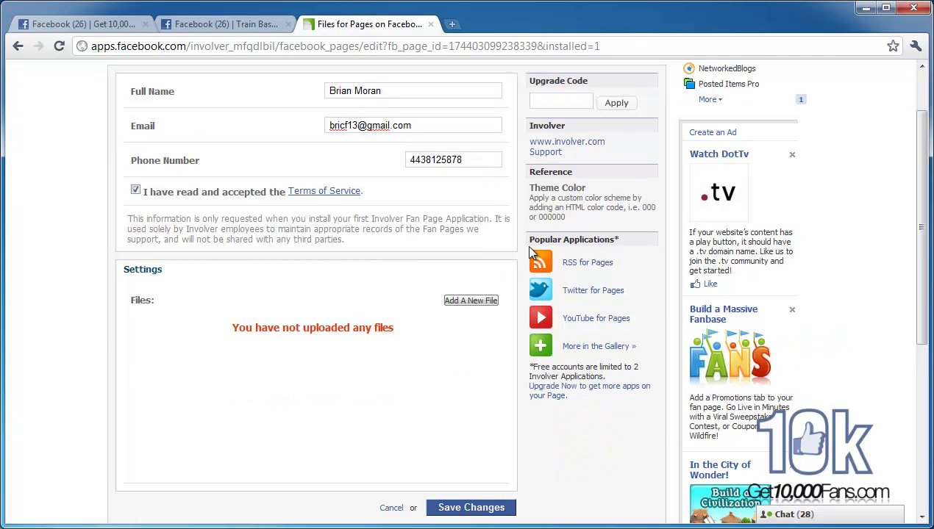
scroll(456, 234, down, 2)
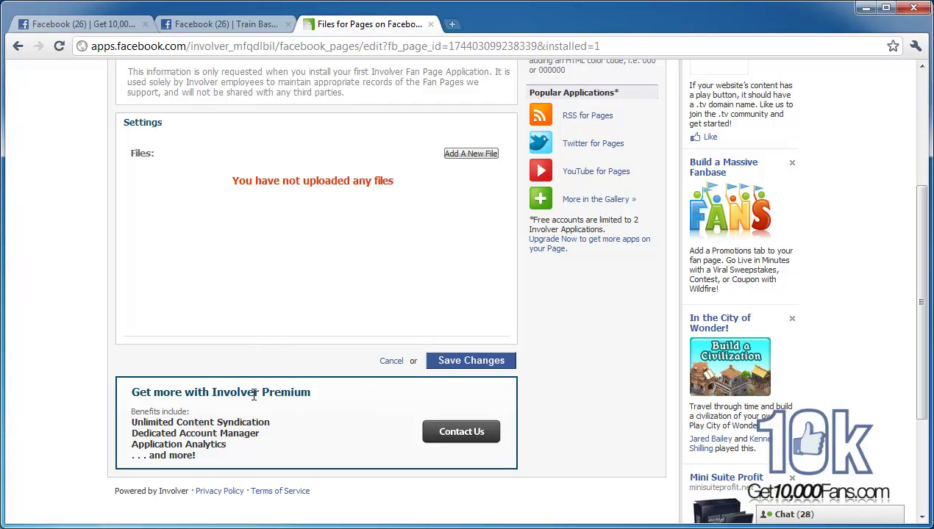
click(456, 362)
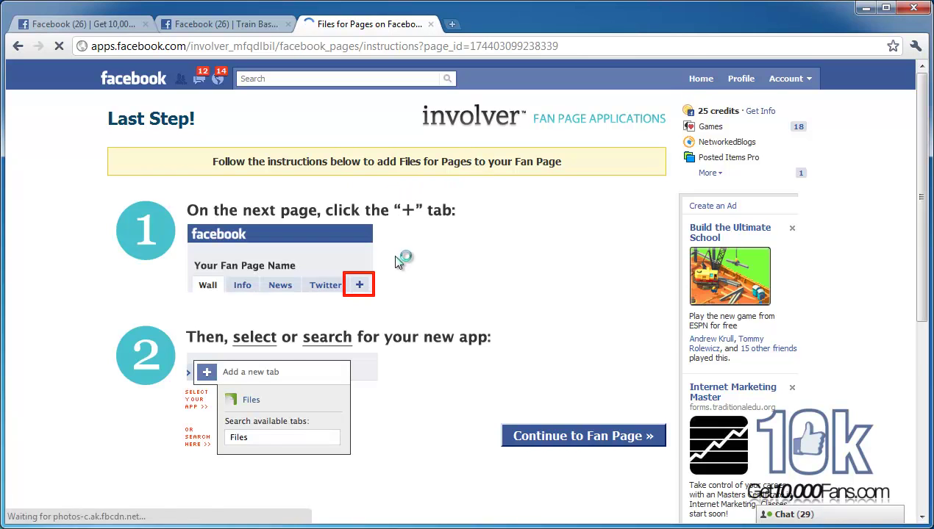
Step: Continue from the Last Step page to the Get 10,000 Fans page and show its Wall
scroll(403, 257, down, 1)
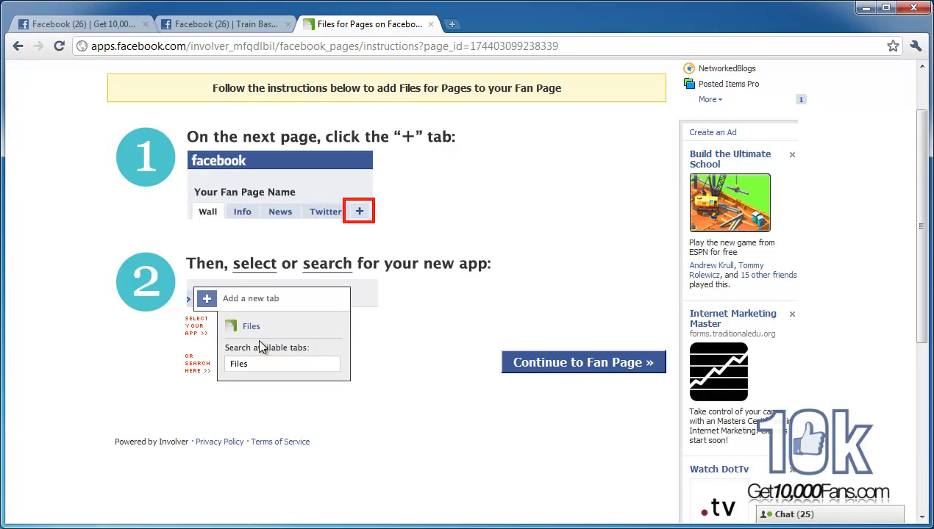
click(557, 369)
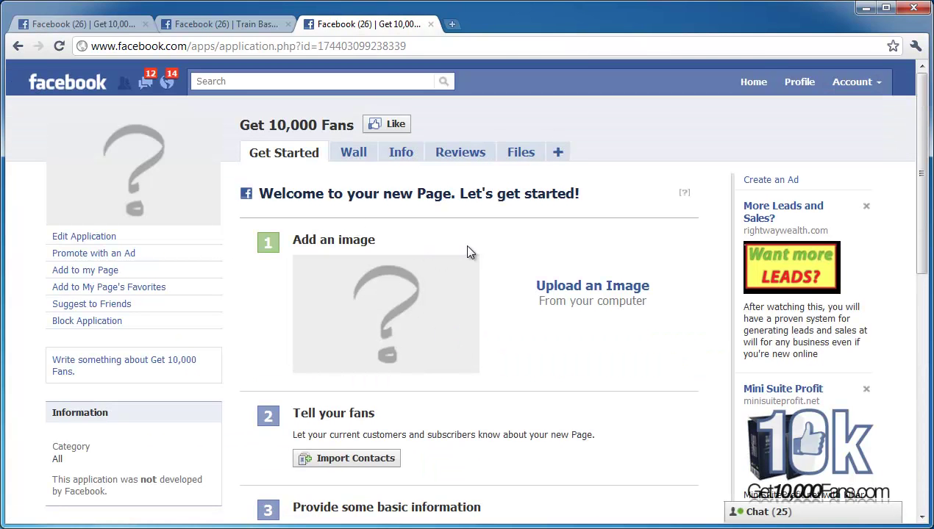
click(358, 156)
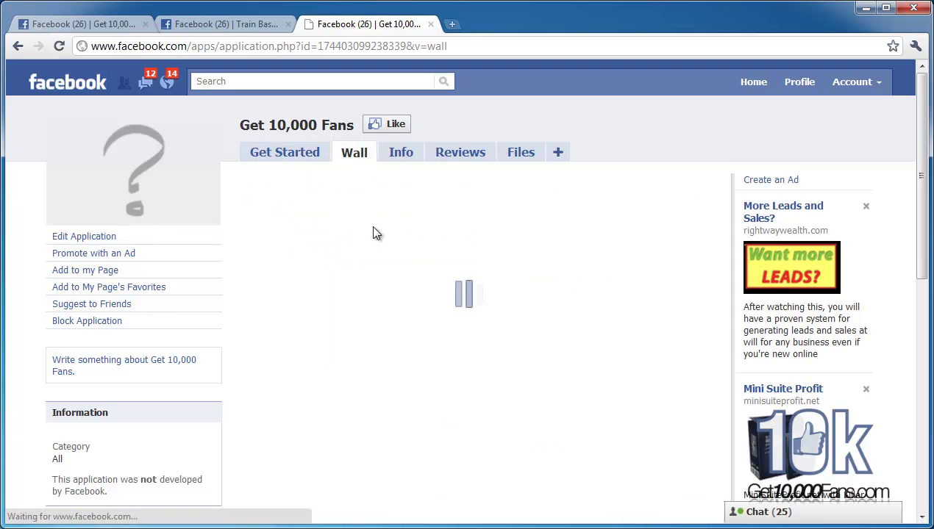
scroll(371, 231, down, 3)
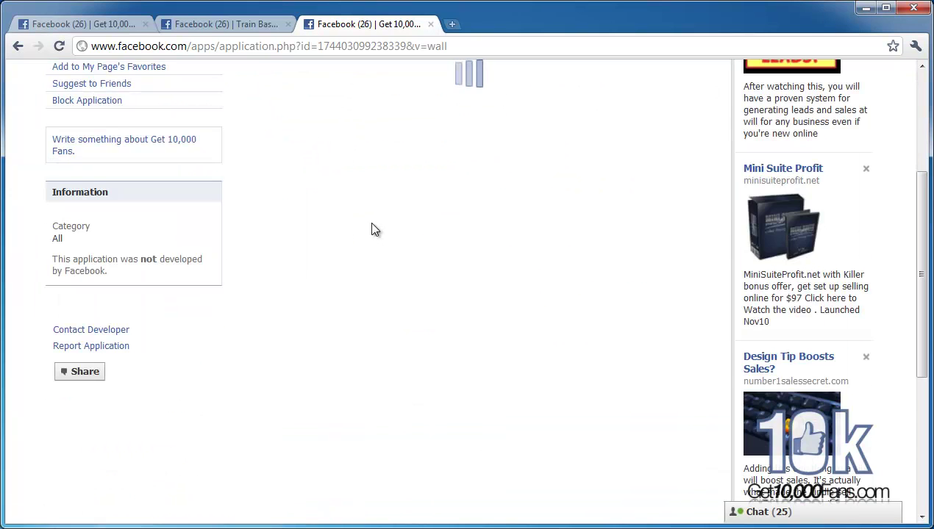
scroll(371, 230, up, 3)
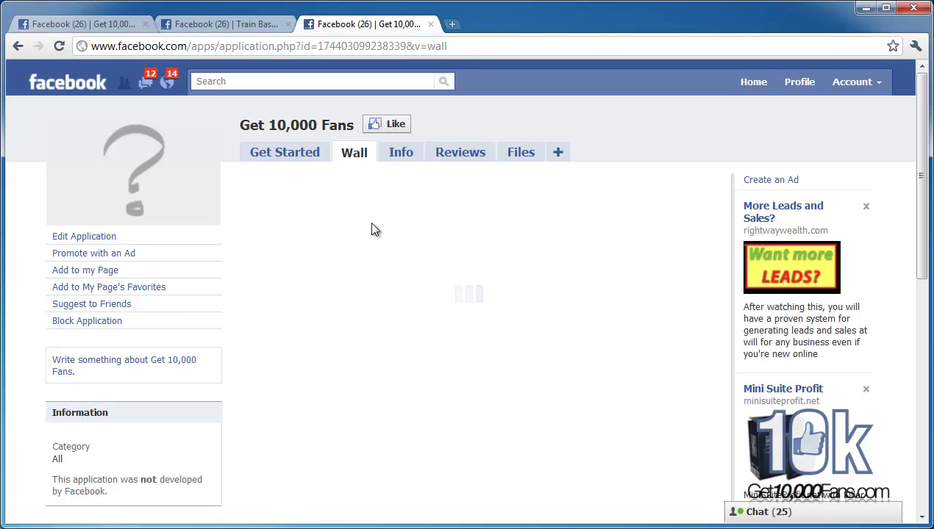
scroll(456, 200, down, 1)
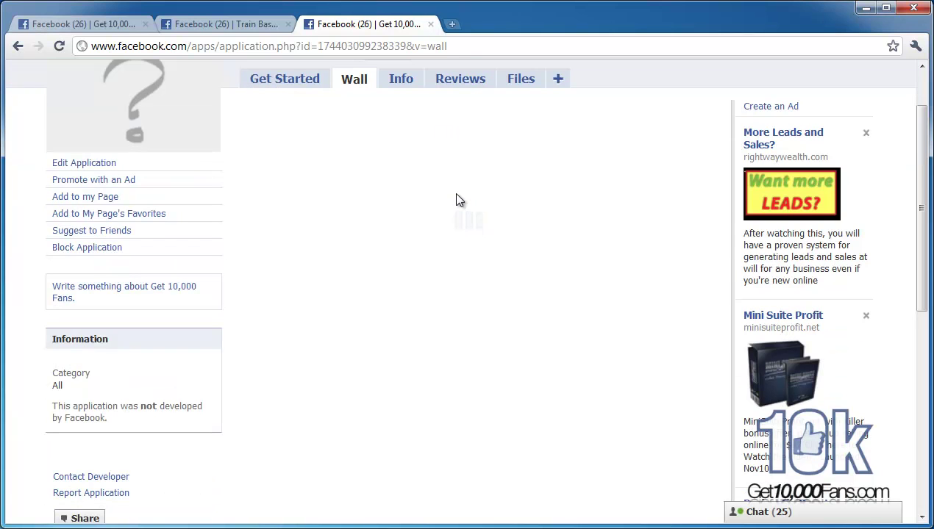
scroll(455, 200, up, 1)
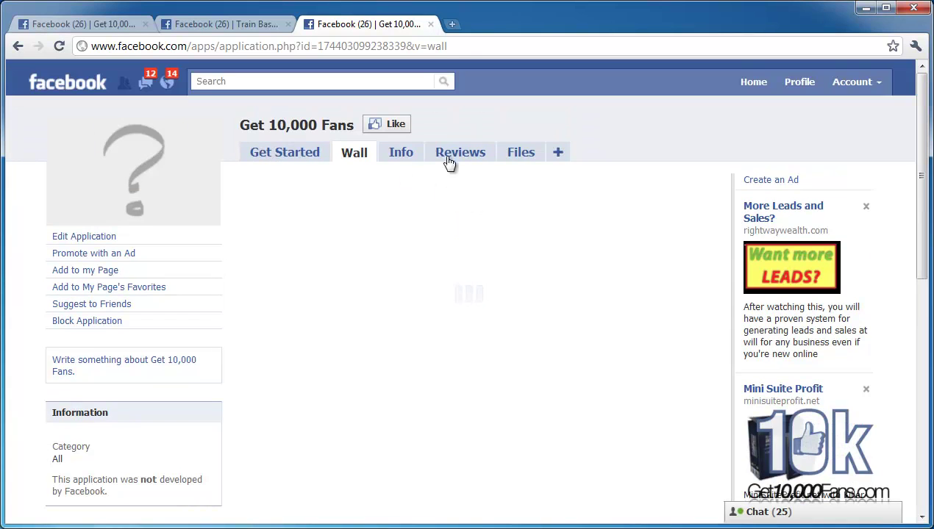
Step: Inspect the '+' list of tabs available to add to the fan page
click(559, 157)
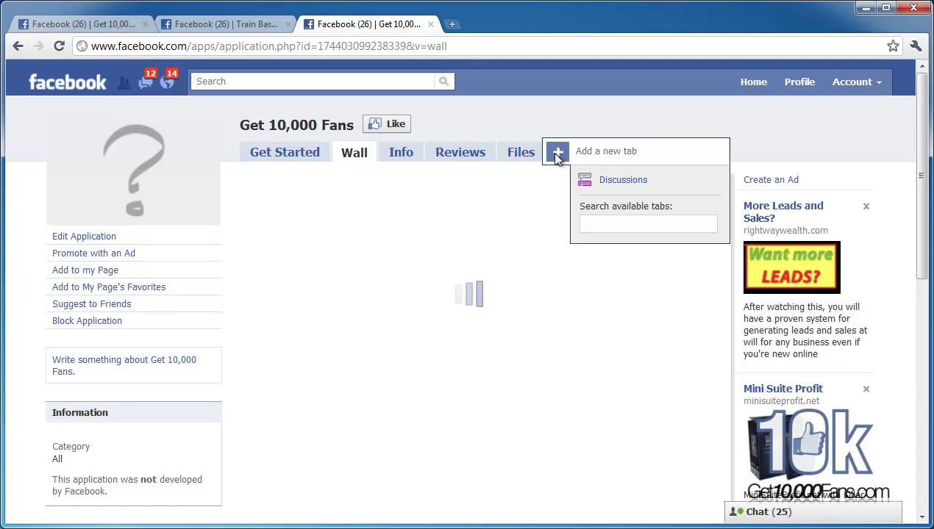
click(557, 158)
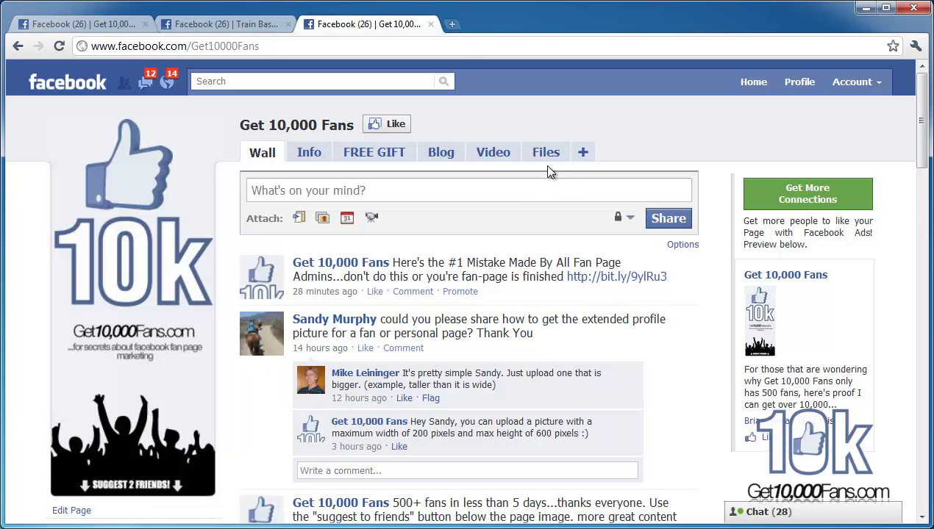
click(586, 155)
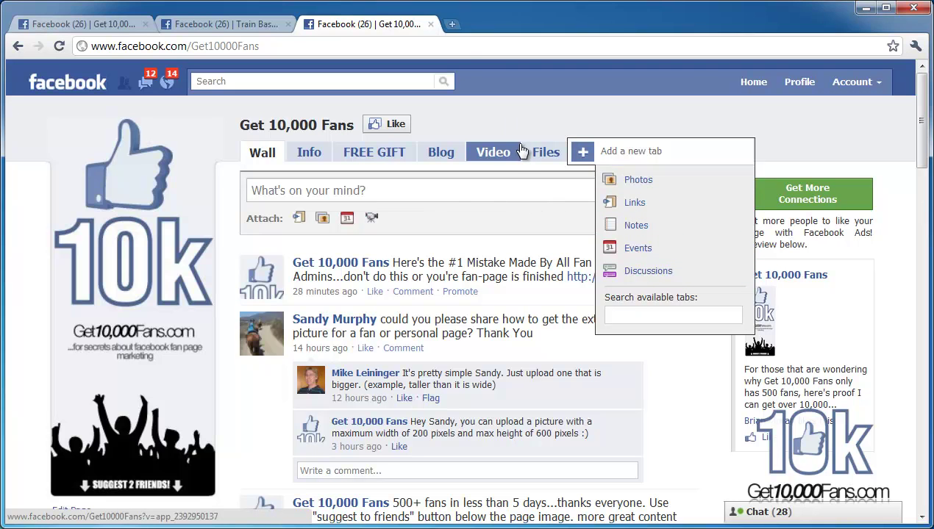
click(583, 152)
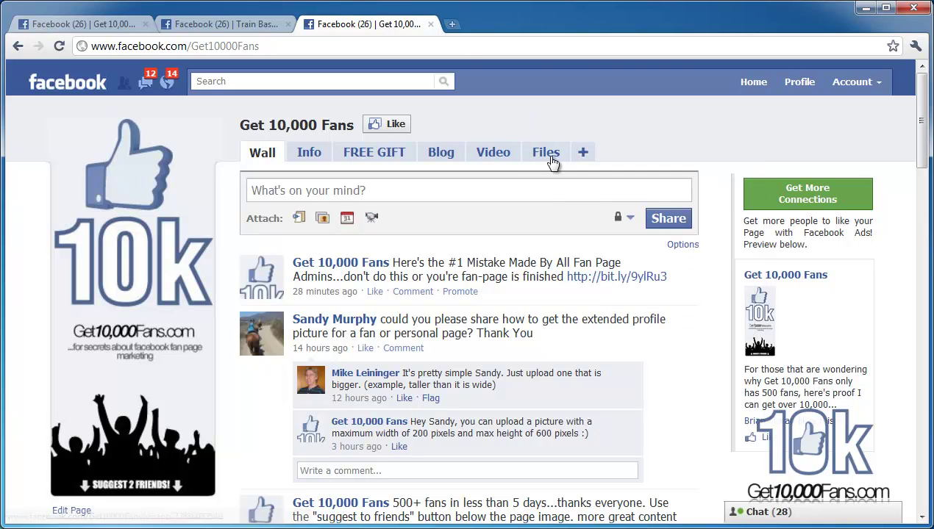
Step: Show the fan page's new Files tab and reach its Edit Tab Settings editor
click(547, 153)
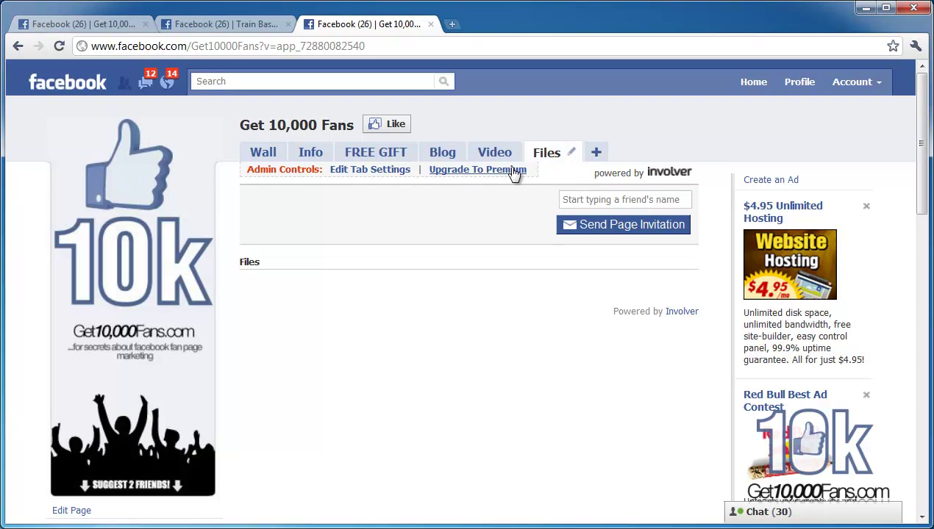
drag(289, 172, 302, 171)
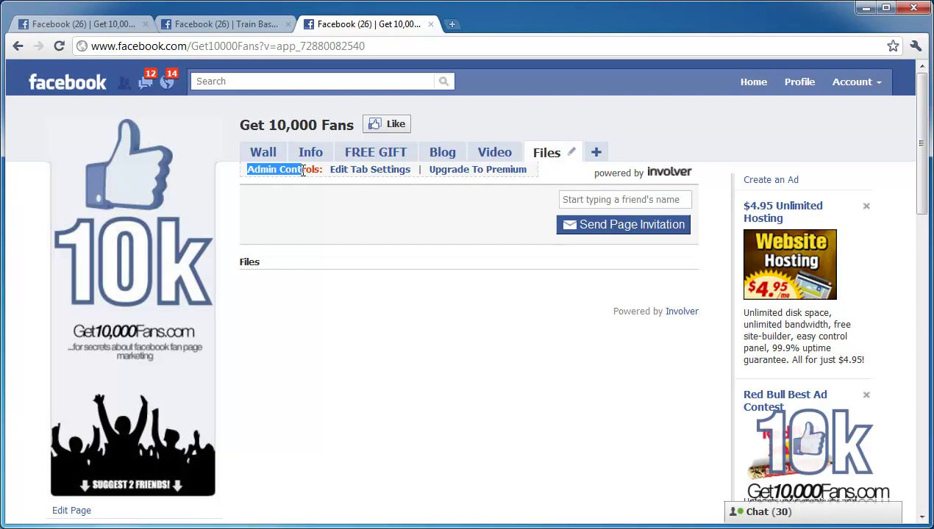
click(302, 171)
click(297, 192)
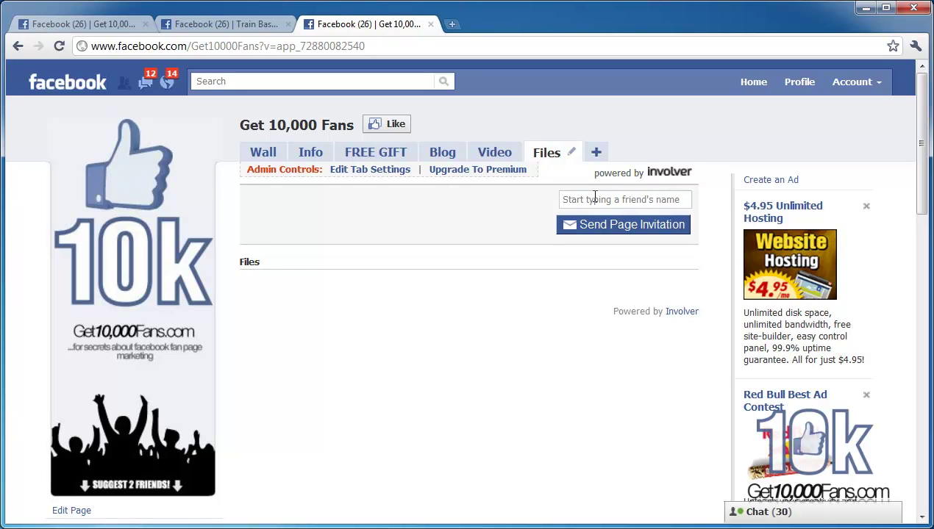
click(376, 172)
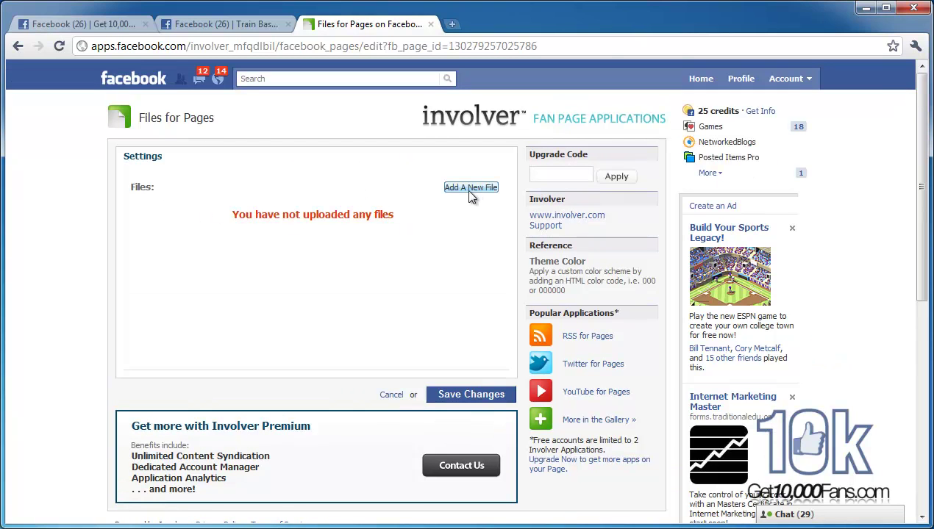
Step: Bring up the Add A New File form and place the cursor in Description
click(464, 189)
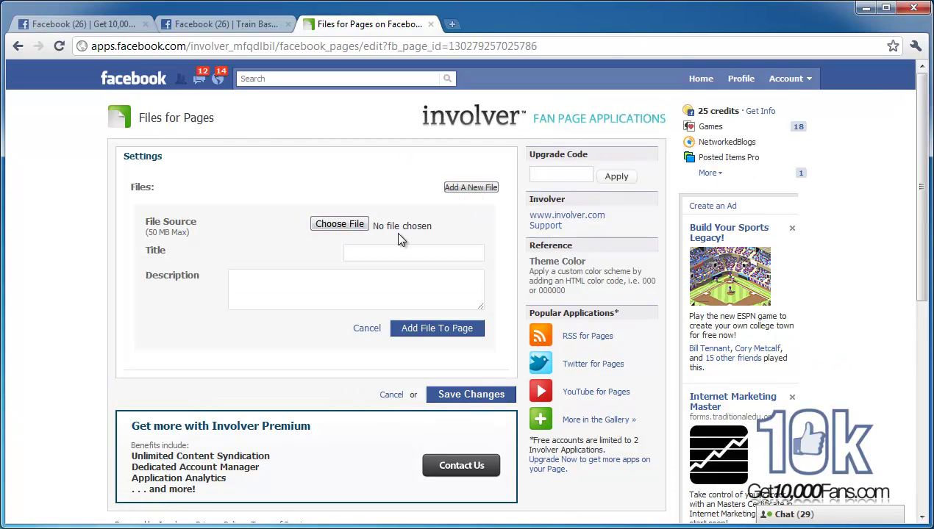
click(367, 292)
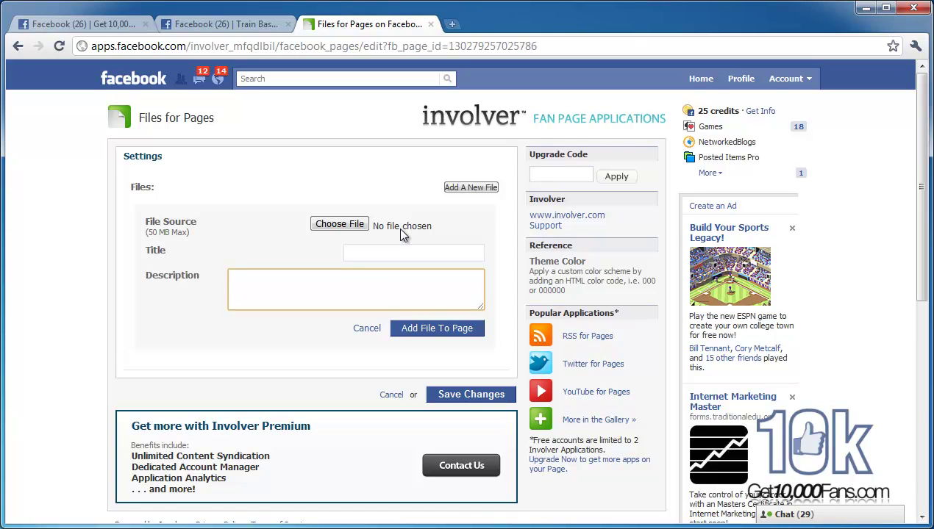
scroll(400, 234, down, 3)
scroll(401, 233, down, 7)
Step: Reload the Get 10,000 Fans page so its new Files tab appears
scroll(403, 235, up, 4)
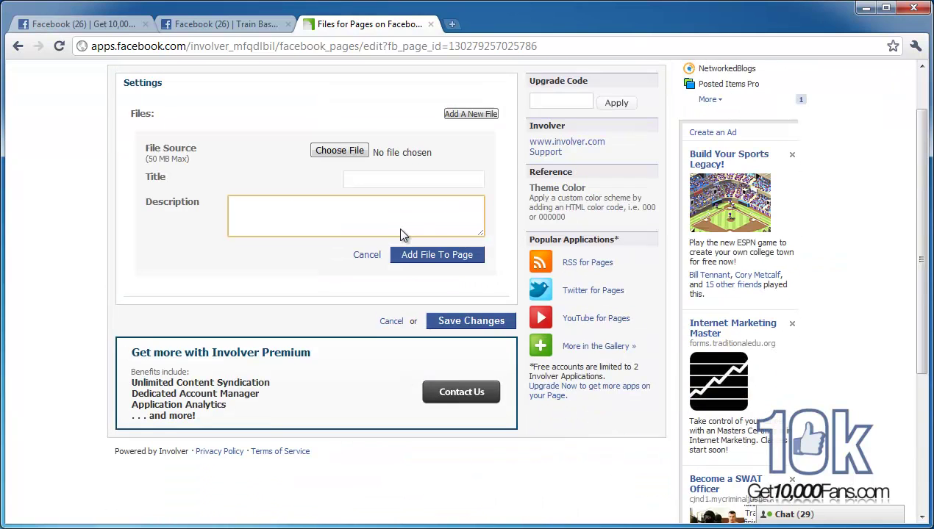
scroll(403, 235, down, 3)
scroll(403, 236, up, 5)
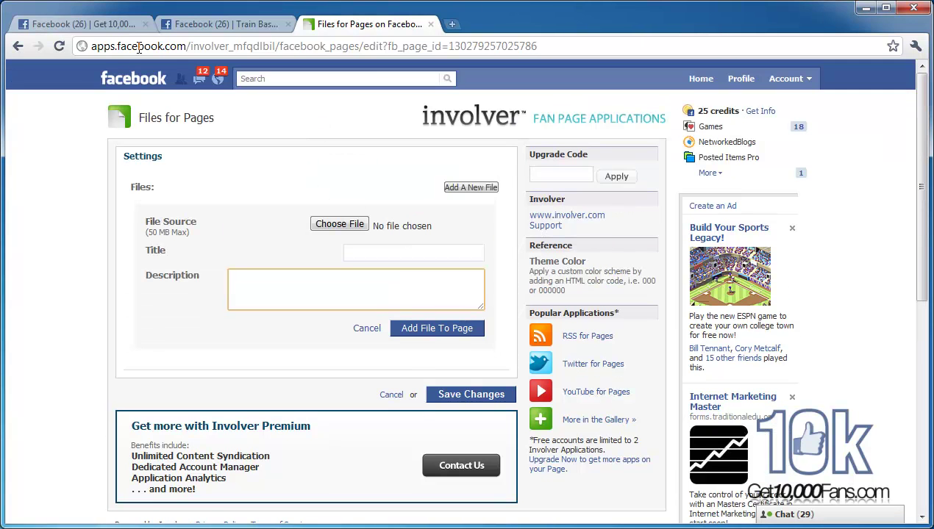
click(103, 25)
click(59, 45)
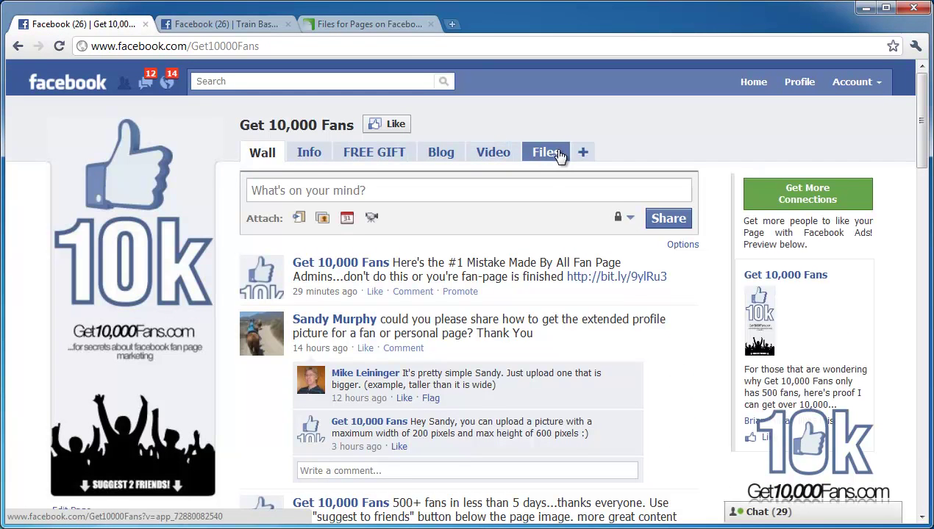
Step: Return the fan page to its Wall, then select the Files for Pages tab's web address
click(553, 152)
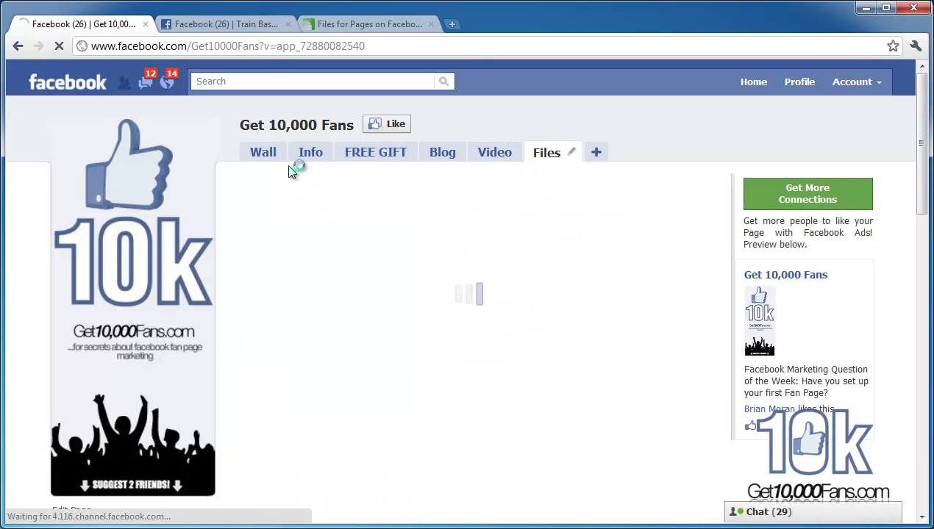
click(269, 157)
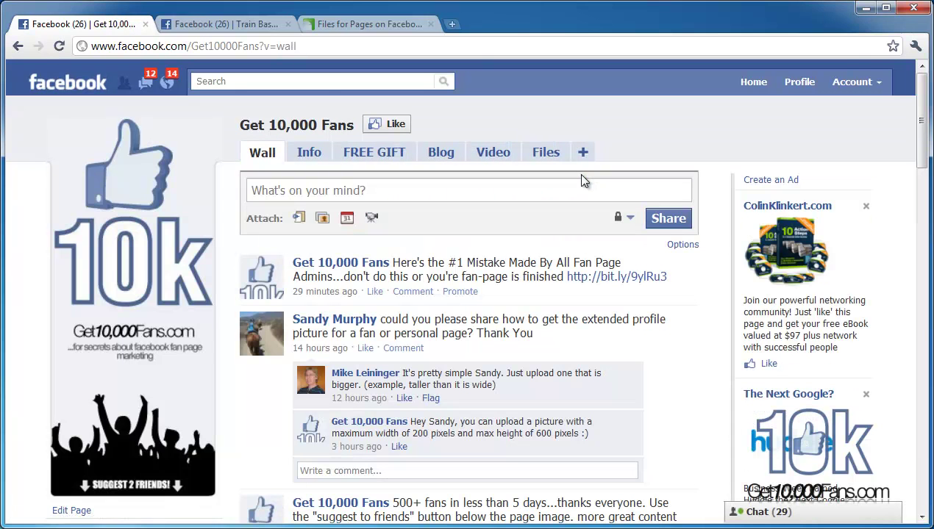
click(370, 23)
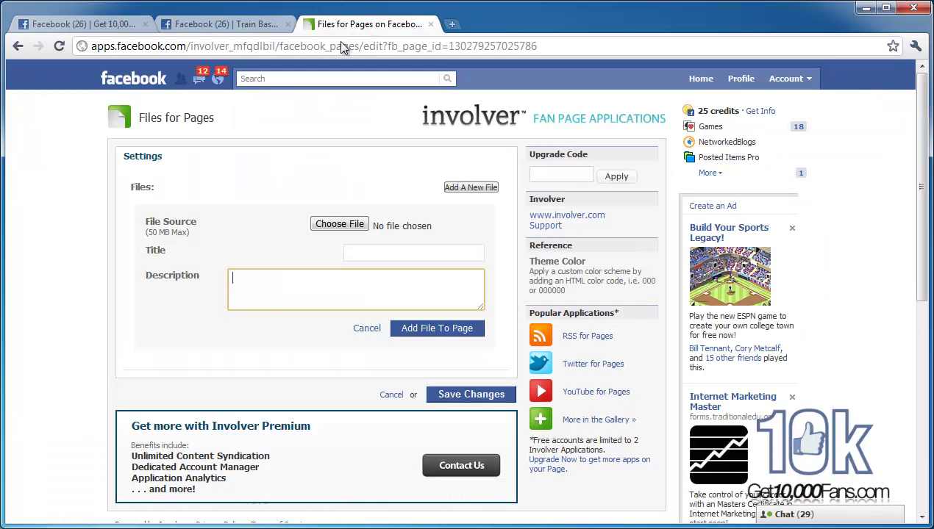
click(335, 46)
Step: Load involver.com, browse the free apps under Get Apps, then switch to the Pro apps list
text(involver)
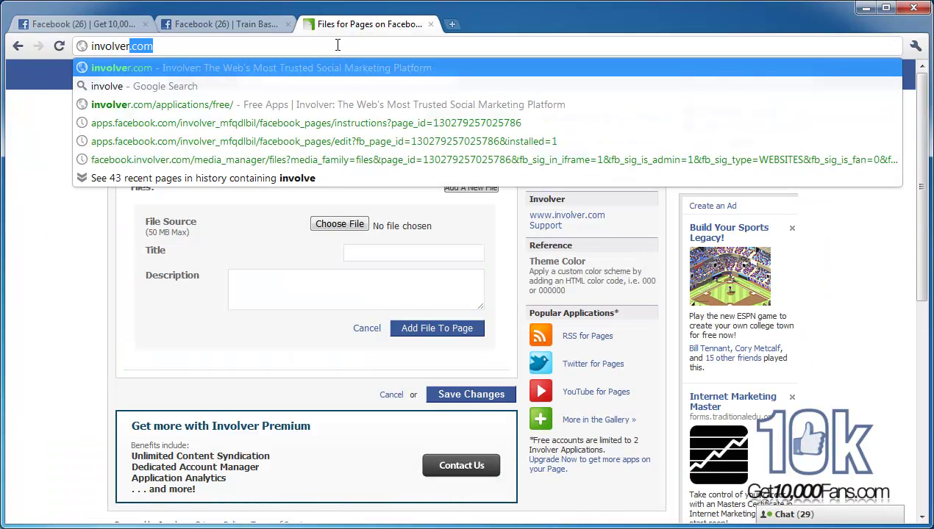
key(Return)
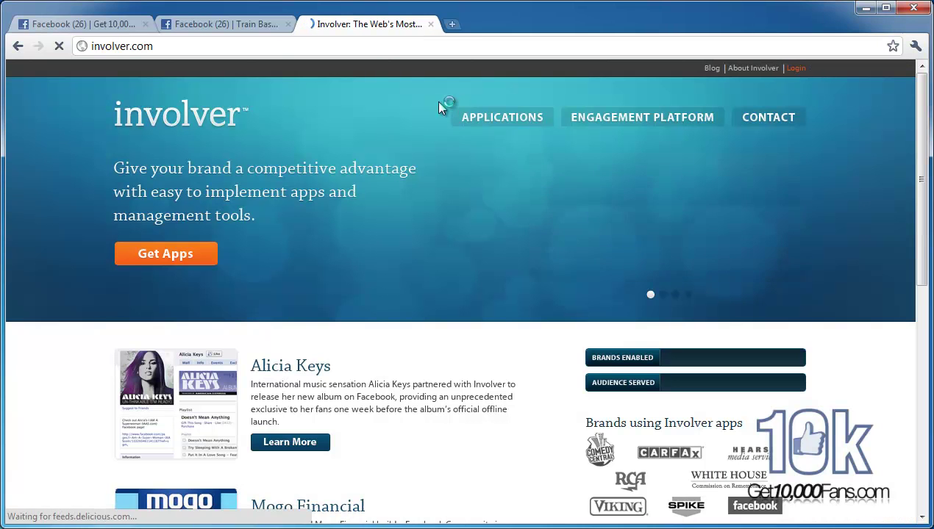
click(177, 261)
scroll(397, 266, down, 6)
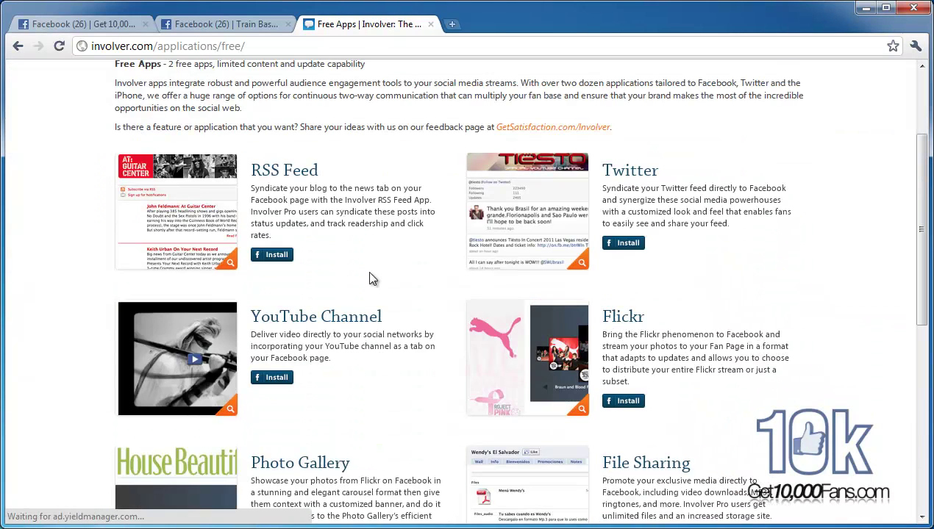
scroll(456, 313, up, 5)
scroll(647, 136, up, 1)
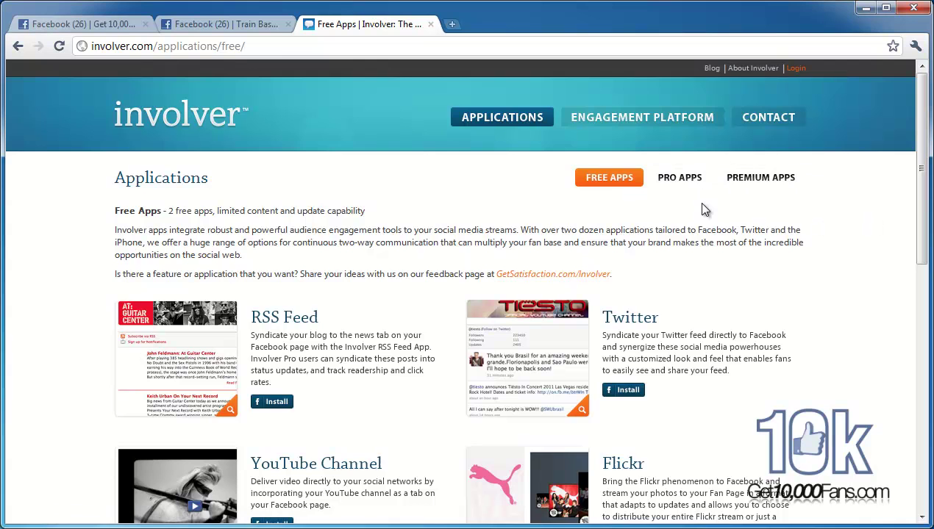
click(680, 178)
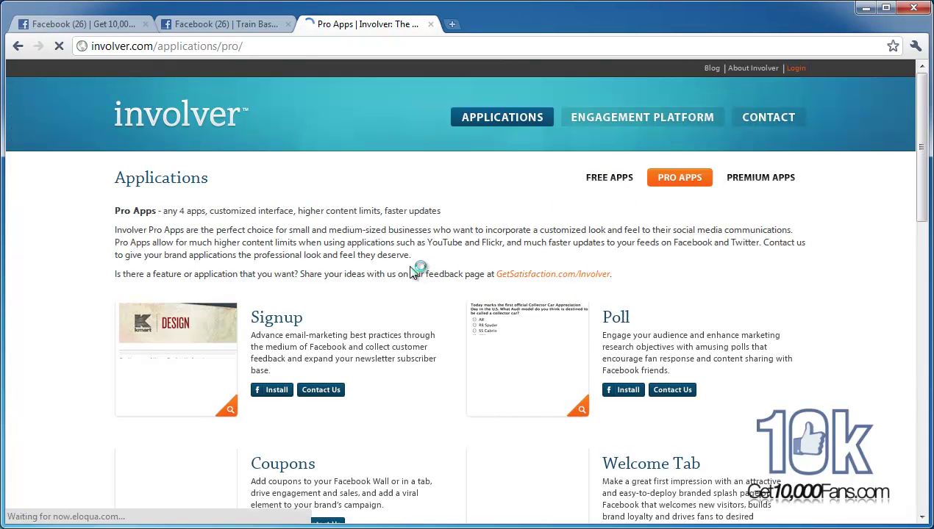
Step: Scroll through the Pro app cards: Signup, Poll, Coupons and Welcome Tab
scroll(397, 269, down, 2)
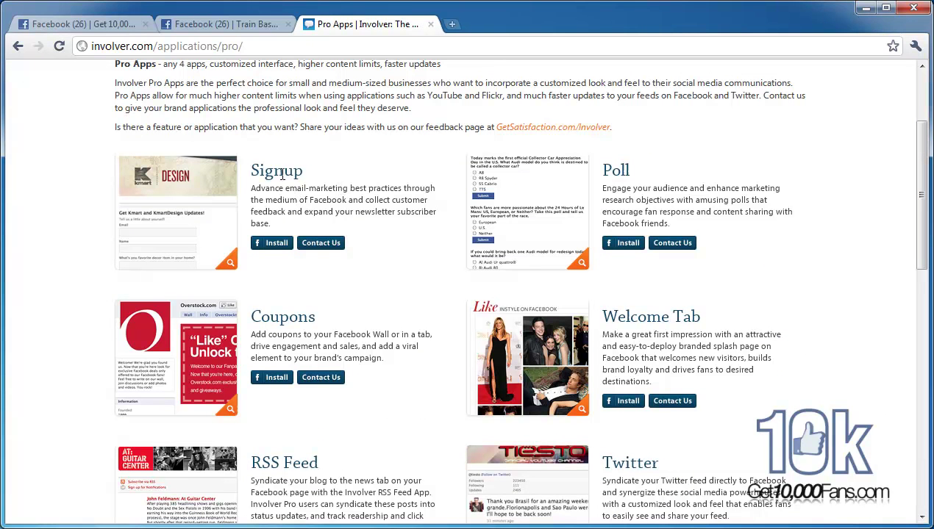
Step: On the Get 10,000 Fans page, preview the FREE GIFT landing page and its Primary Email field
click(125, 24)
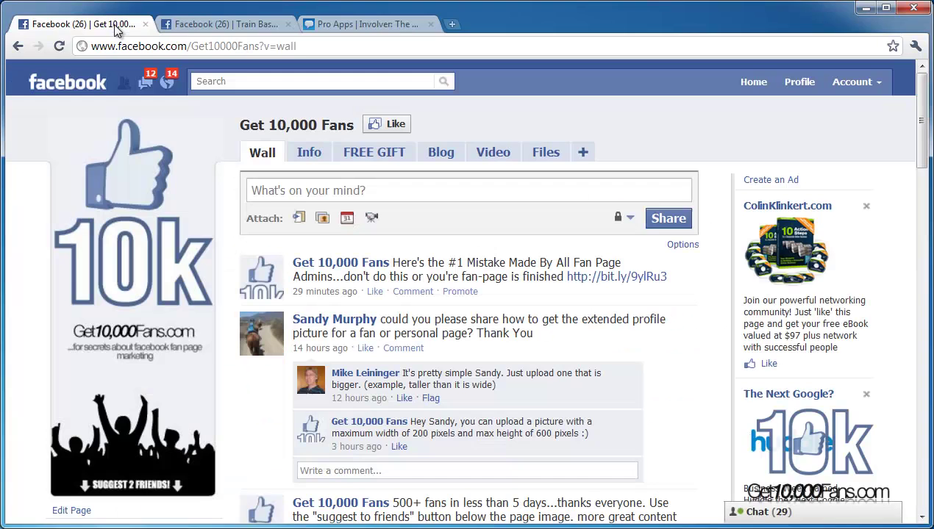
click(360, 151)
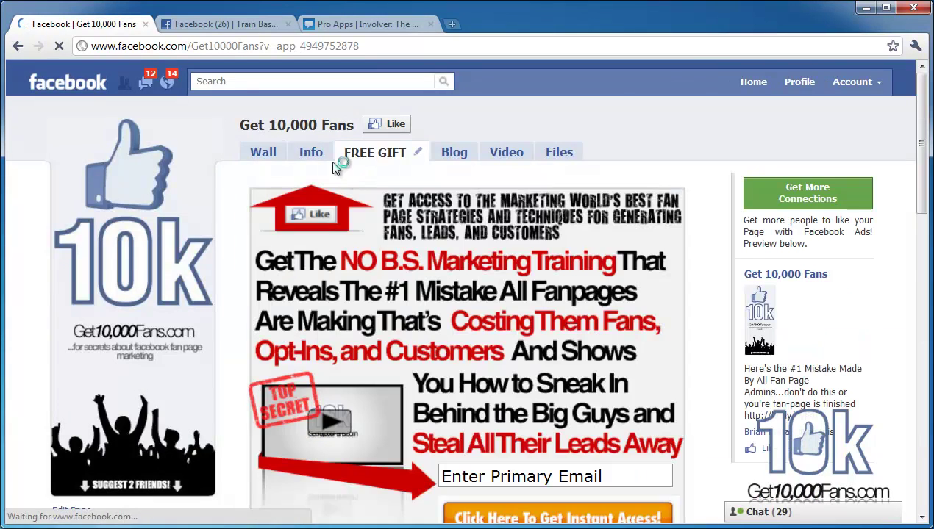
scroll(402, 265, down, 3)
click(500, 257)
drag(600, 258, 441, 257)
click(441, 258)
scroll(355, 168, up, 3)
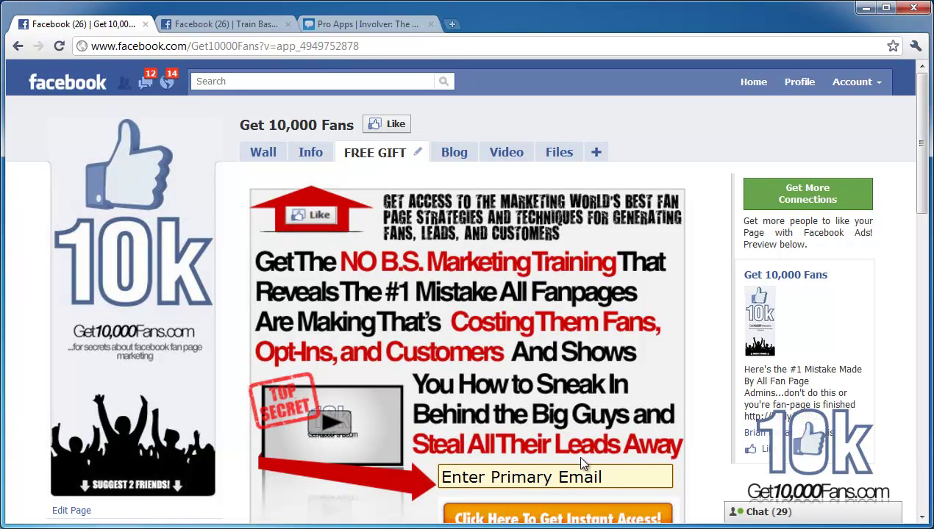
Step: Select the 'Enter Primary Email' placeholder, return the fan page to its Wall, and go back to Involver's Pro Apps
drag(604, 477, 440, 474)
click(445, 476)
scroll(352, 290, down, 1)
scroll(350, 288, up, 1)
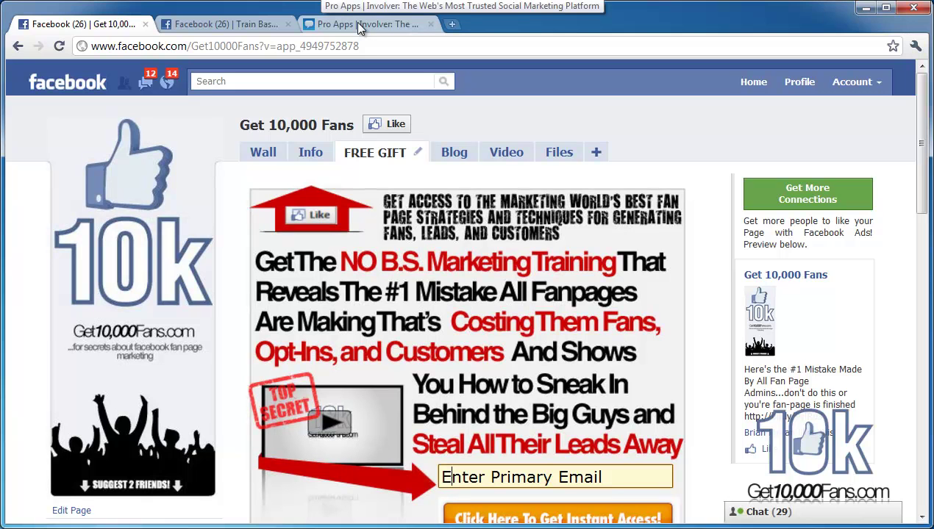
click(268, 153)
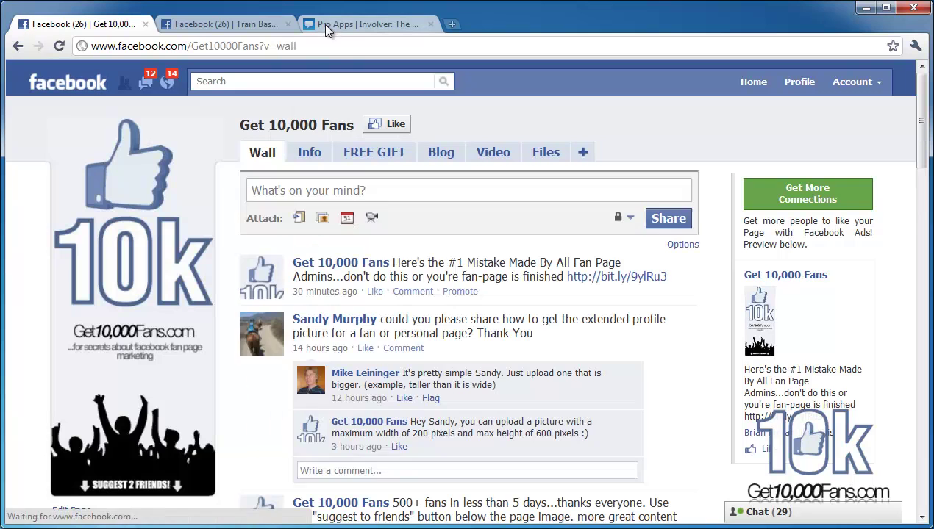
click(322, 24)
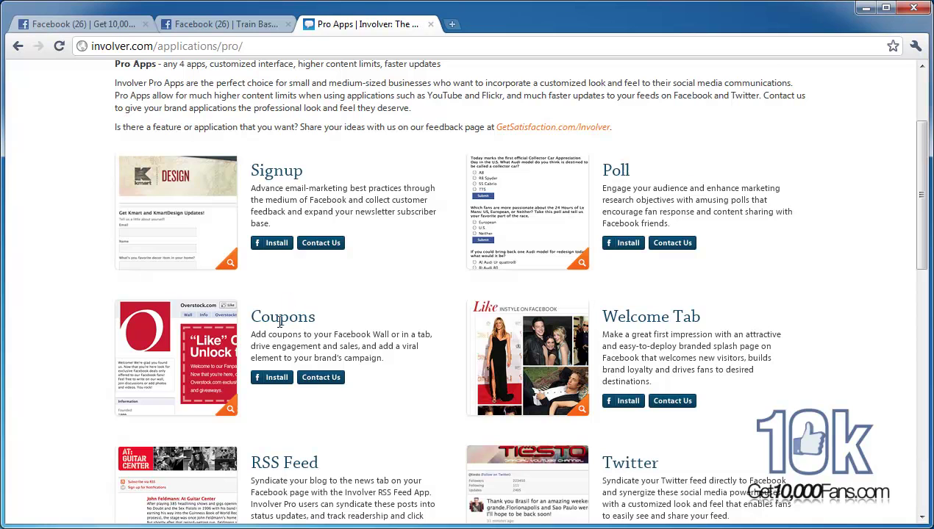
Step: Scroll the Pro Apps list back to the top and open the Premium Apps catalog
scroll(294, 346, down, 3)
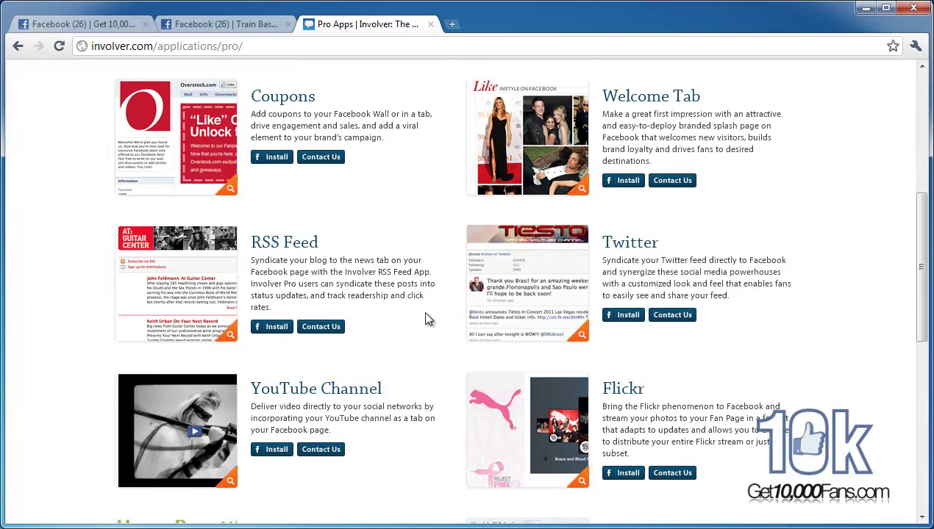
scroll(416, 313, down, 6)
scroll(413, 317, up, 9)
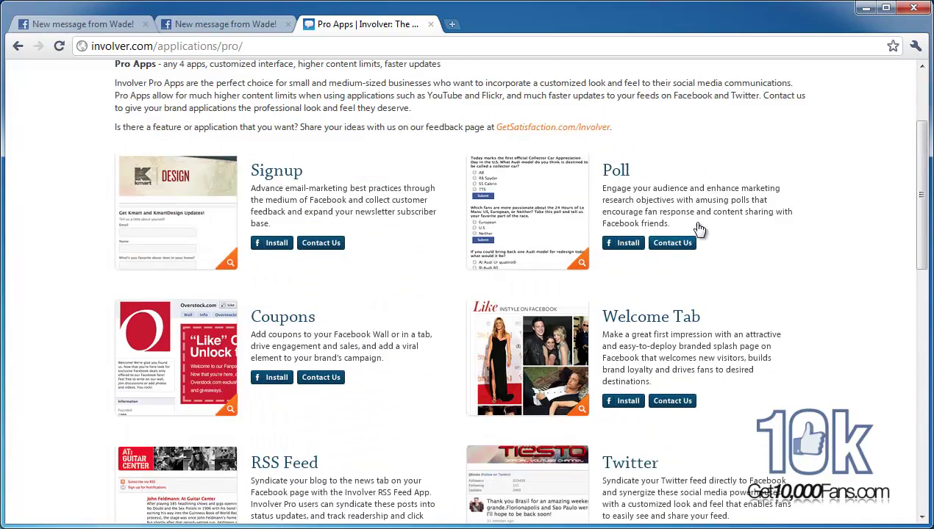
scroll(671, 254, up, 3)
click(757, 183)
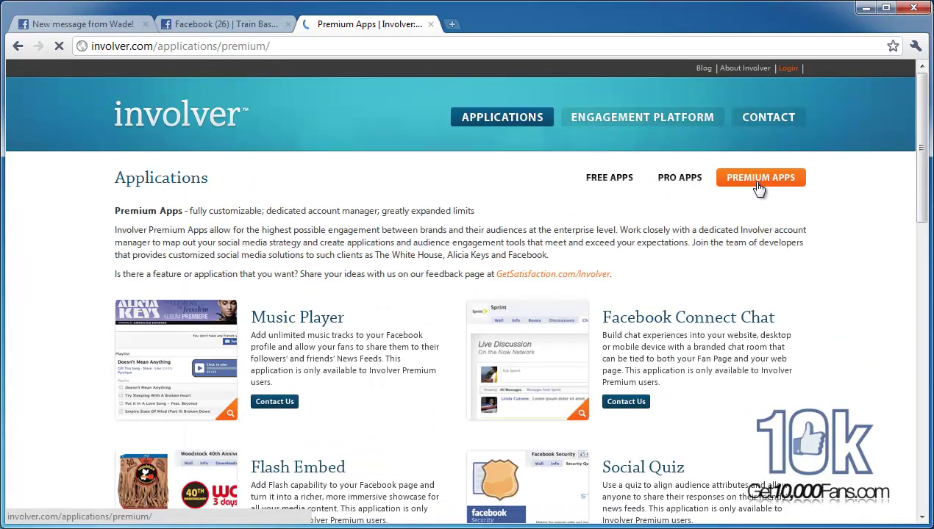
scroll(390, 333, down, 1)
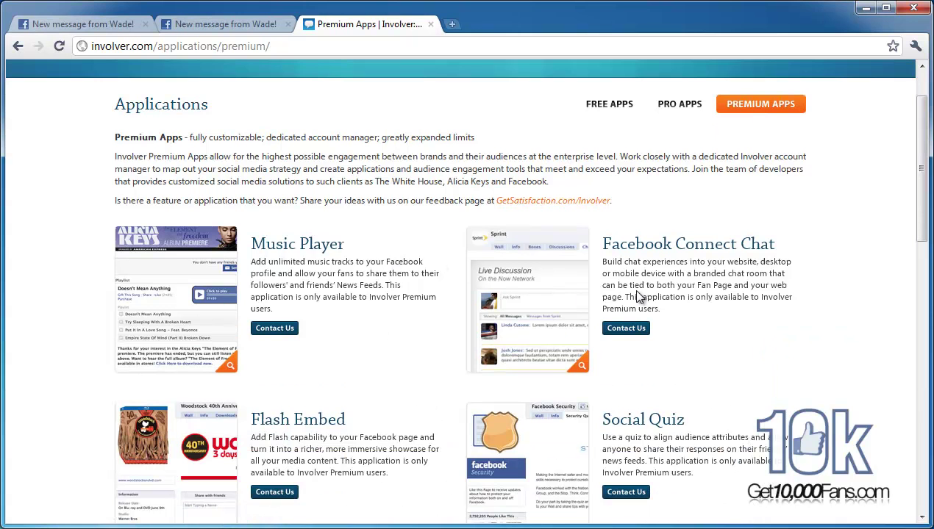
scroll(485, 323, down, 2)
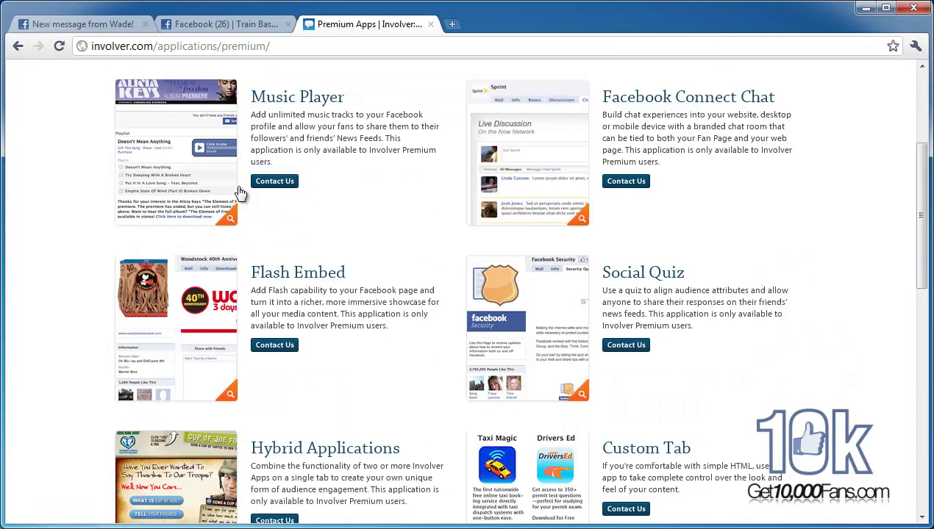
scroll(358, 219, down, 1)
scroll(578, 332, down, 2)
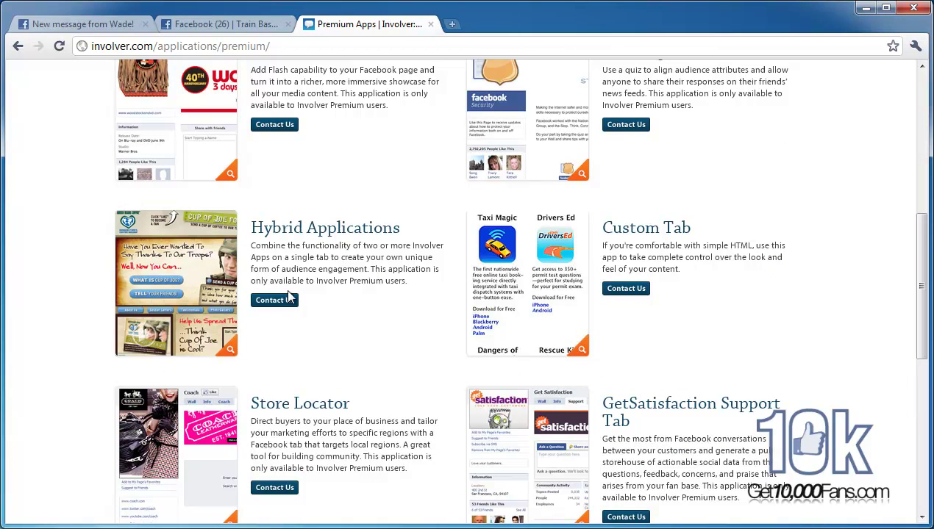
scroll(291, 302, down, 2)
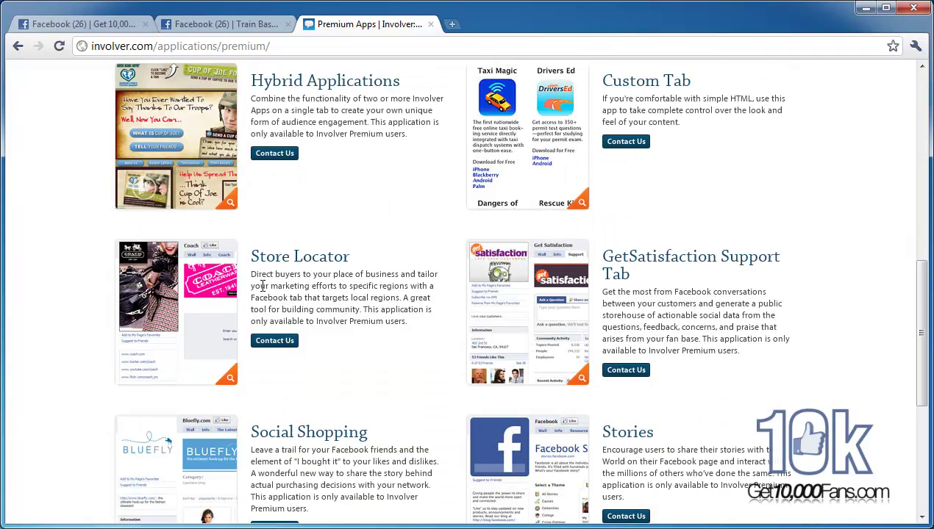
drag(269, 282, 360, 310)
click(340, 312)
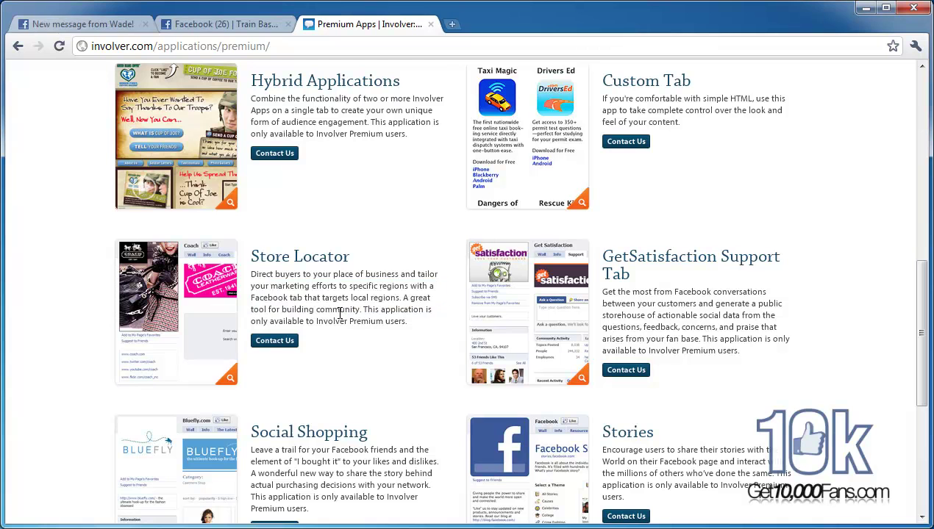
scroll(360, 298, down, 1)
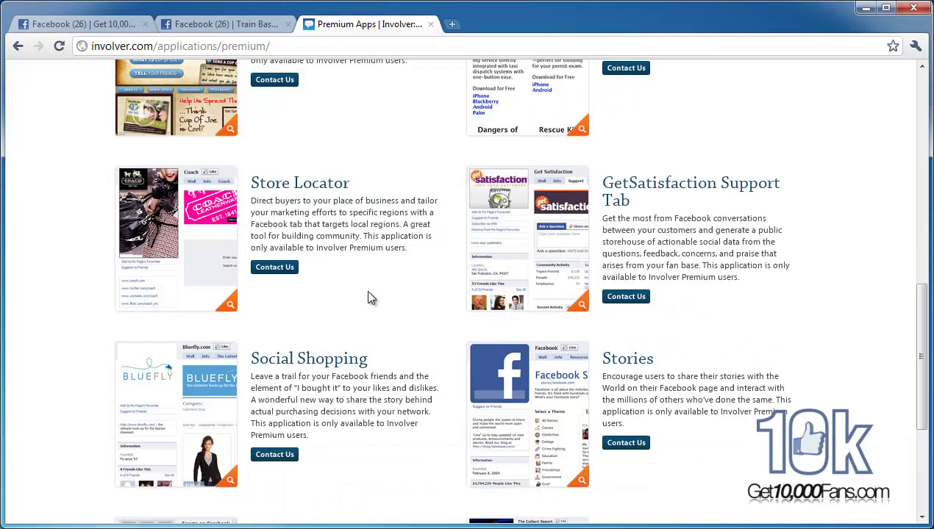
drag(650, 225, 732, 265)
click(732, 265)
scroll(678, 330, down, 2)
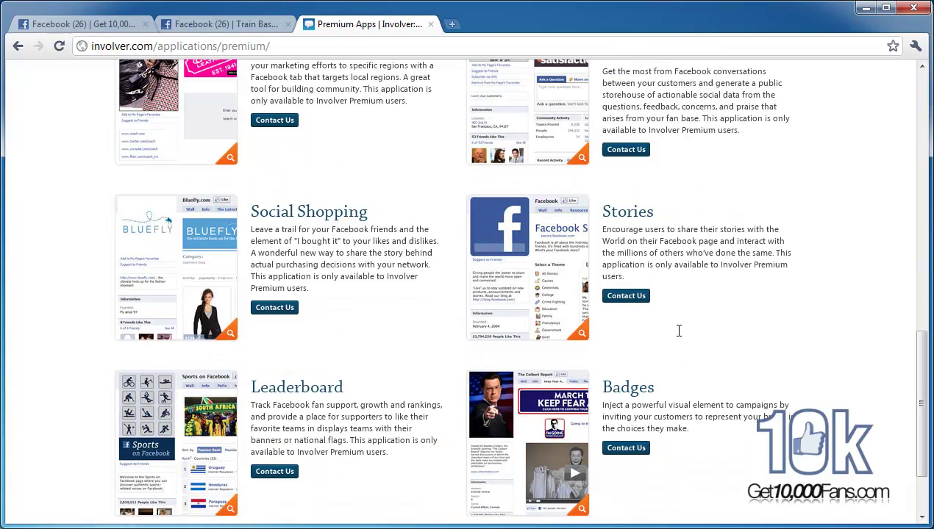
drag(602, 229, 666, 255)
click(672, 258)
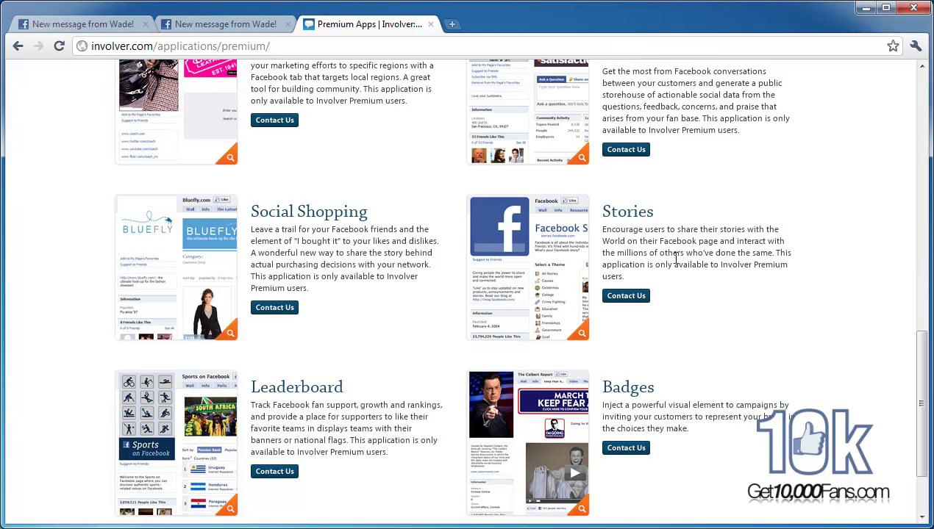